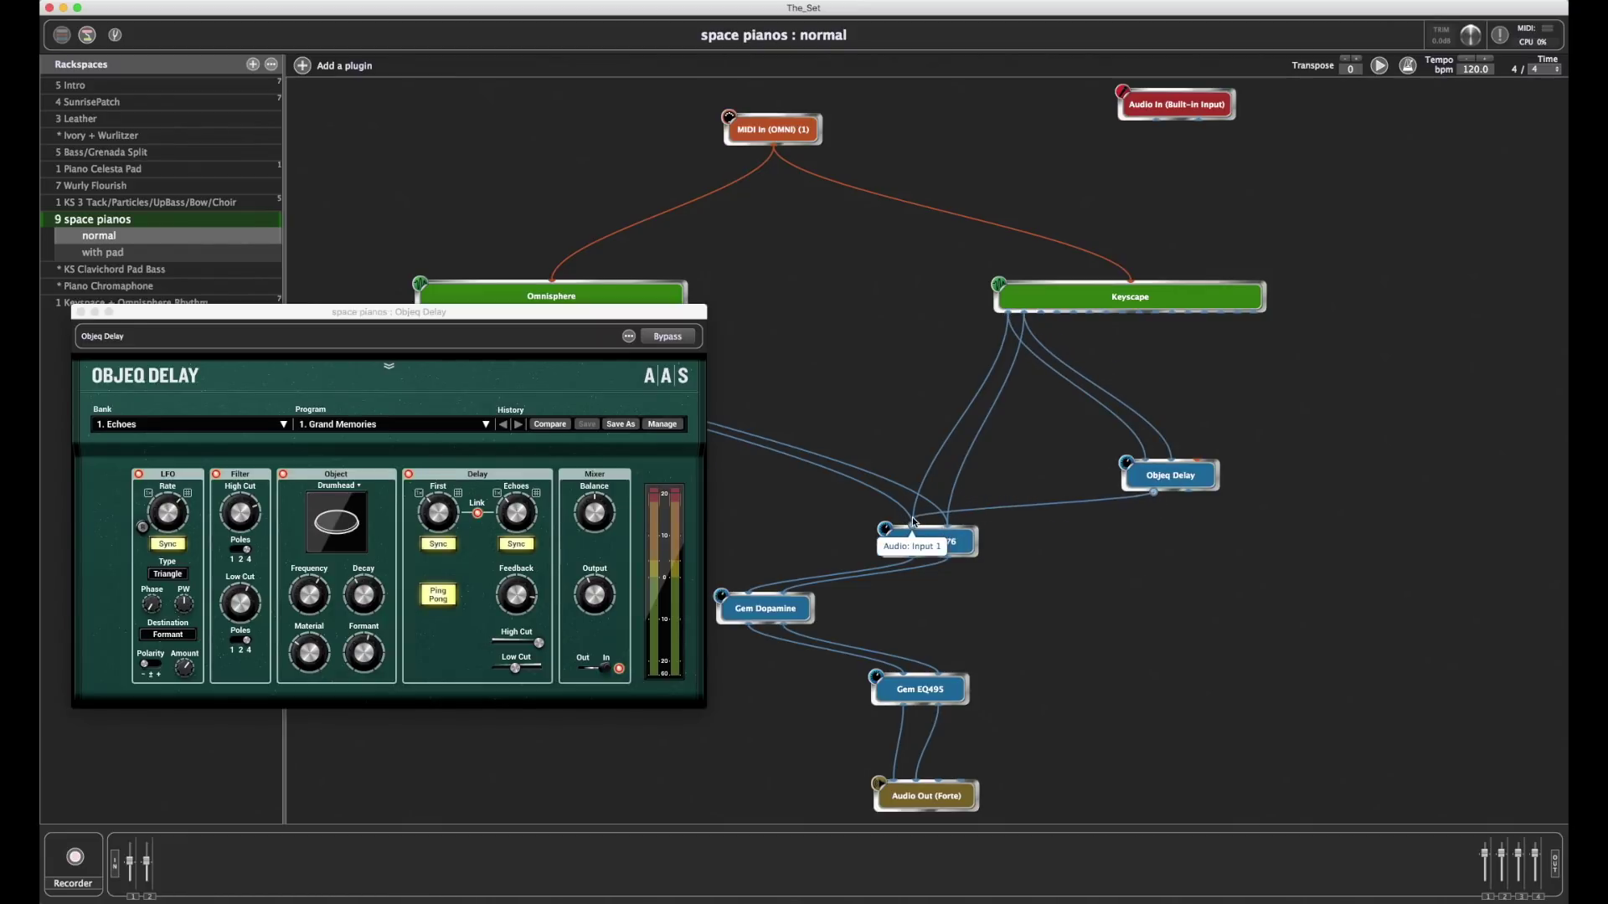
# Step: Load the Space Cadets program in the Objeq Delay, and adjust the Keyscape Piano master volume on the front panel
pyautogui.click(339, 425)
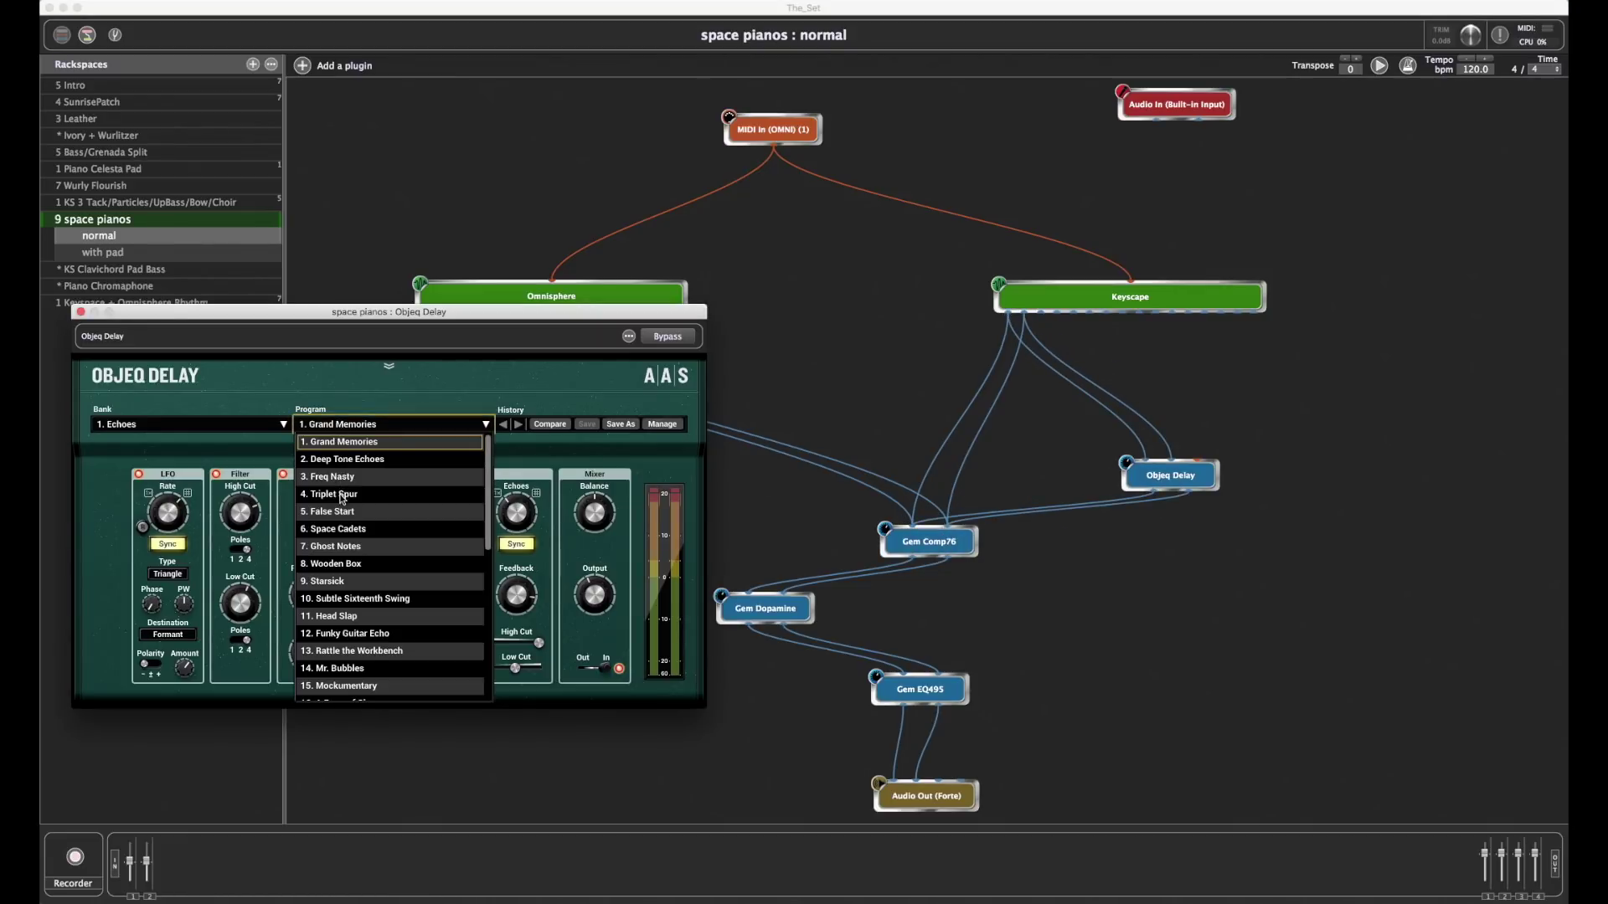
pyautogui.click(339, 530)
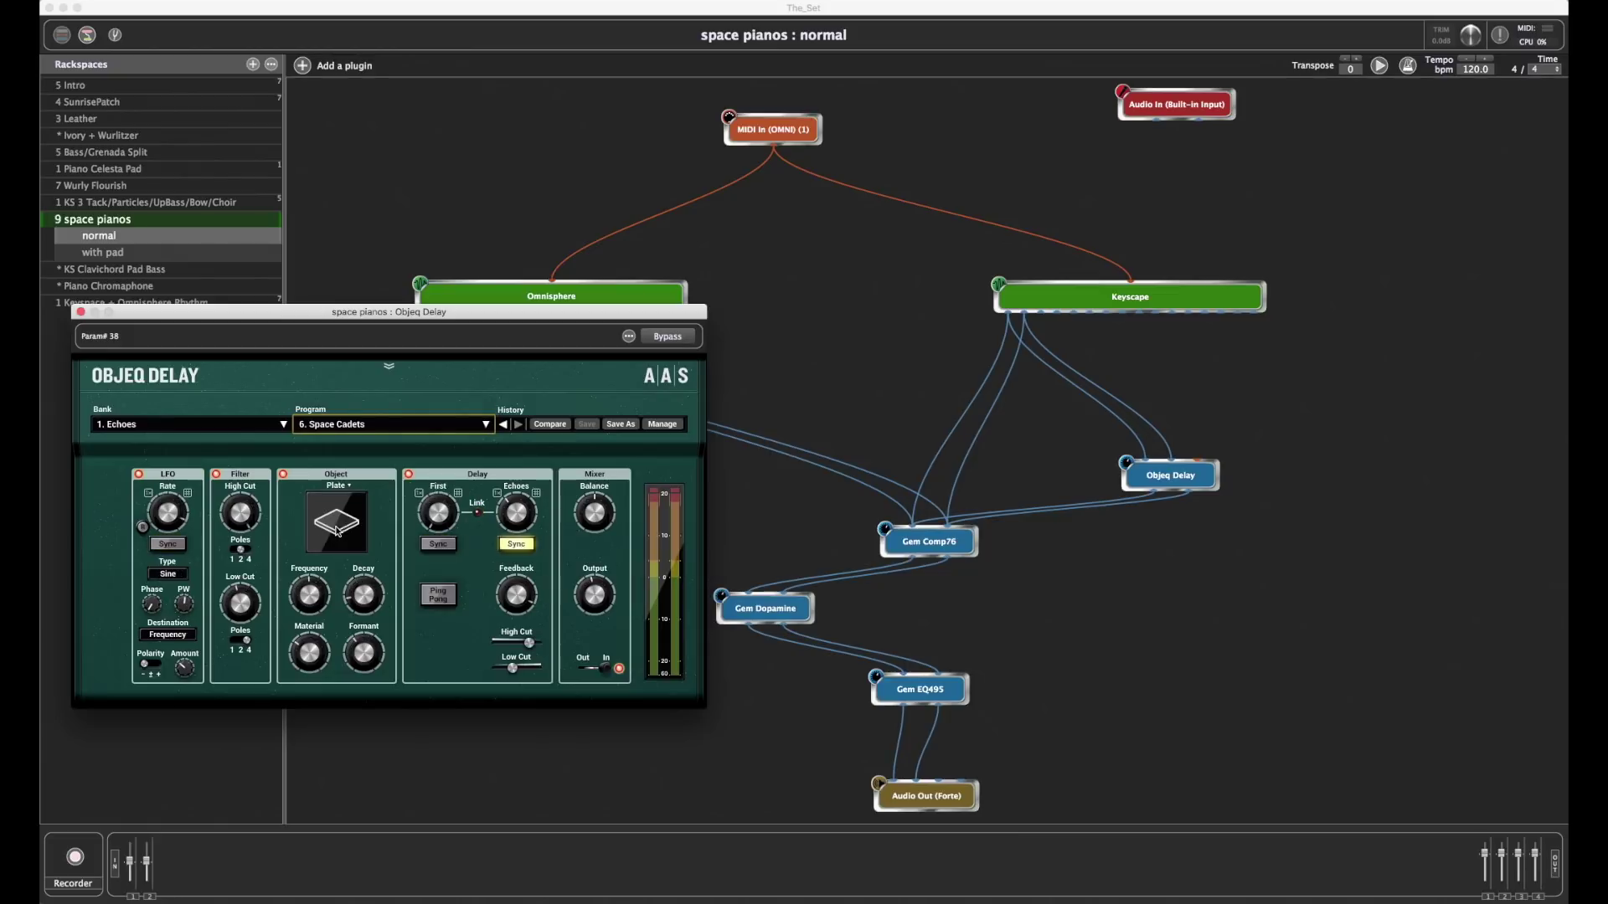
pyautogui.click(80, 312)
pyautogui.click(62, 36)
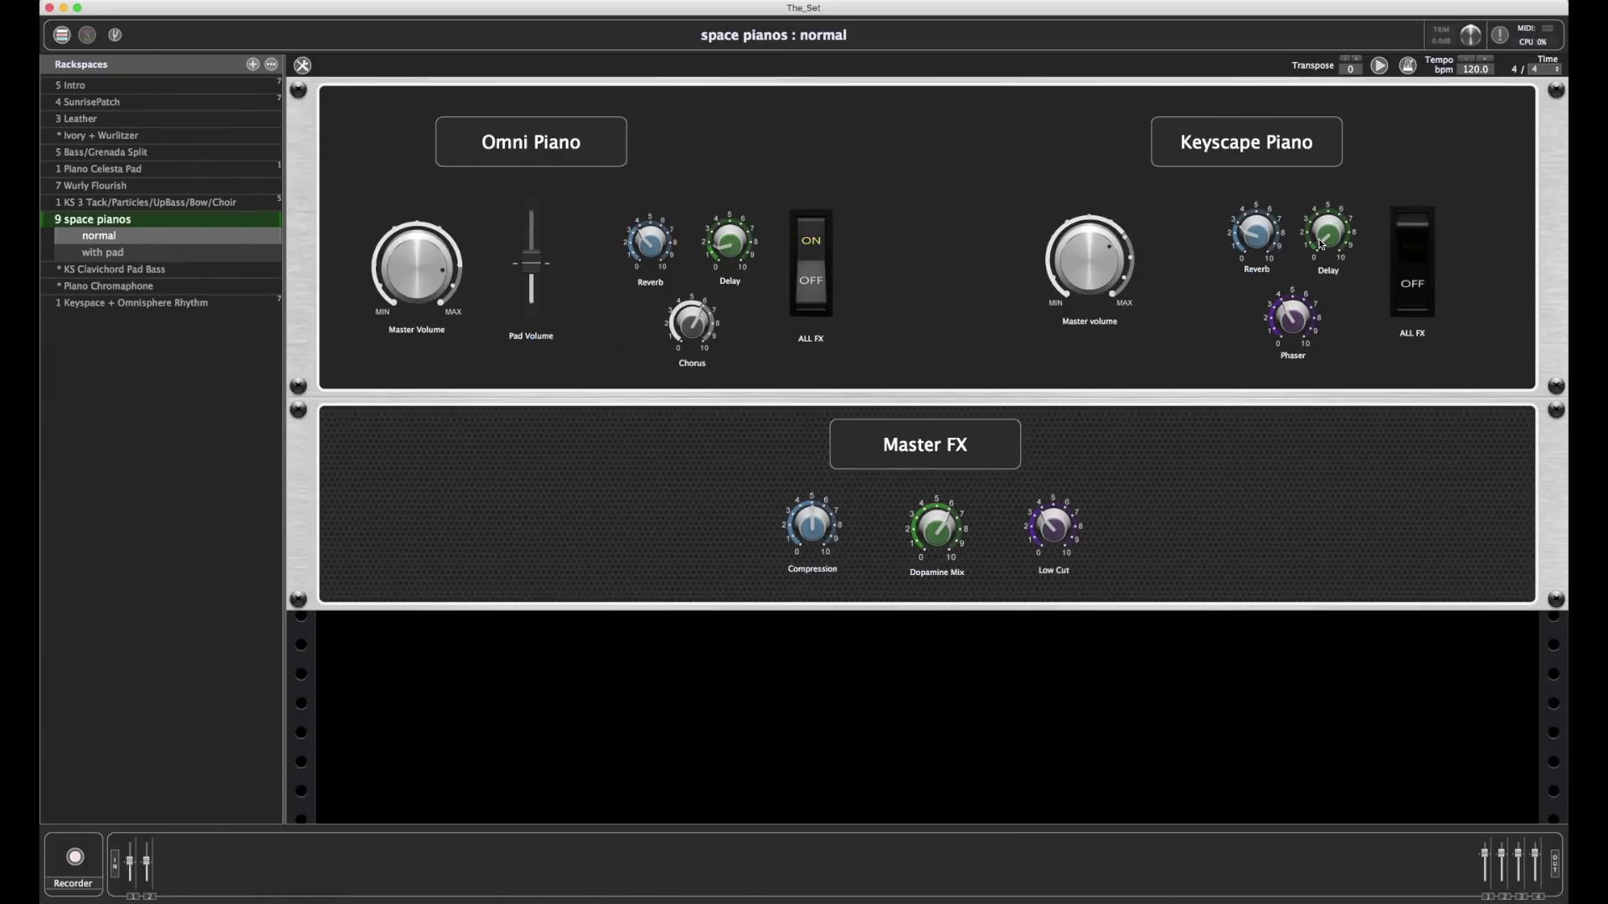
pyautogui.moveTo(1091, 254); pyautogui.dragTo(1082, 277)
# Step: Create a new gig and rename its rackspace as Song 1
pyautogui.press('super+n')
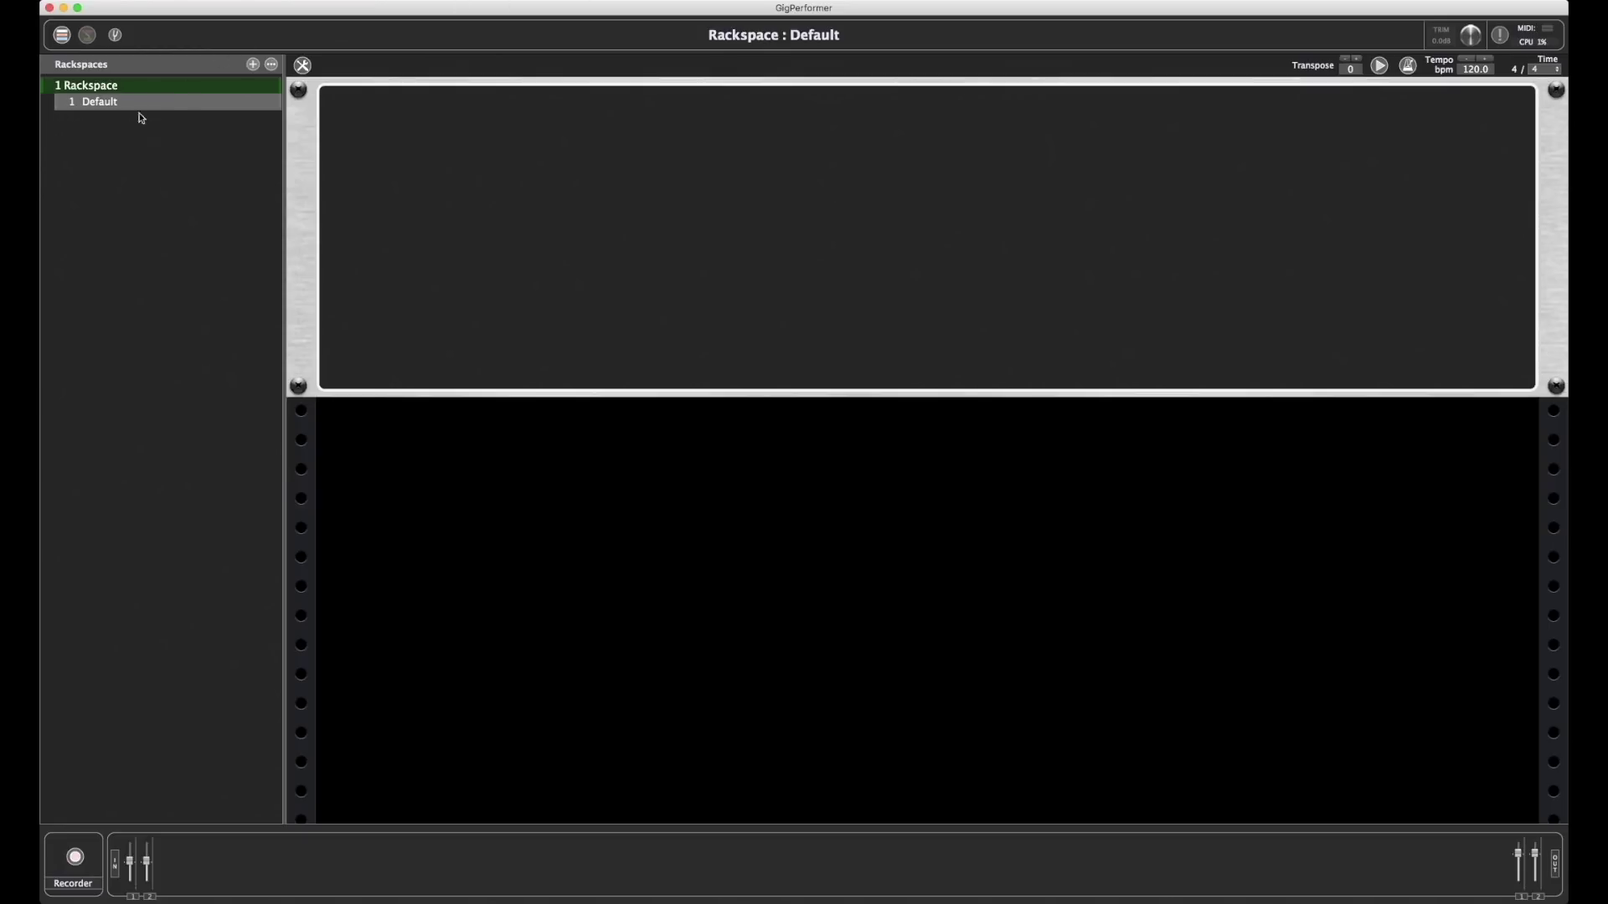
pyautogui.doubleClick(114, 87)
pyautogui.moveTo(158, 327); pyautogui.dragTo(251, 289)
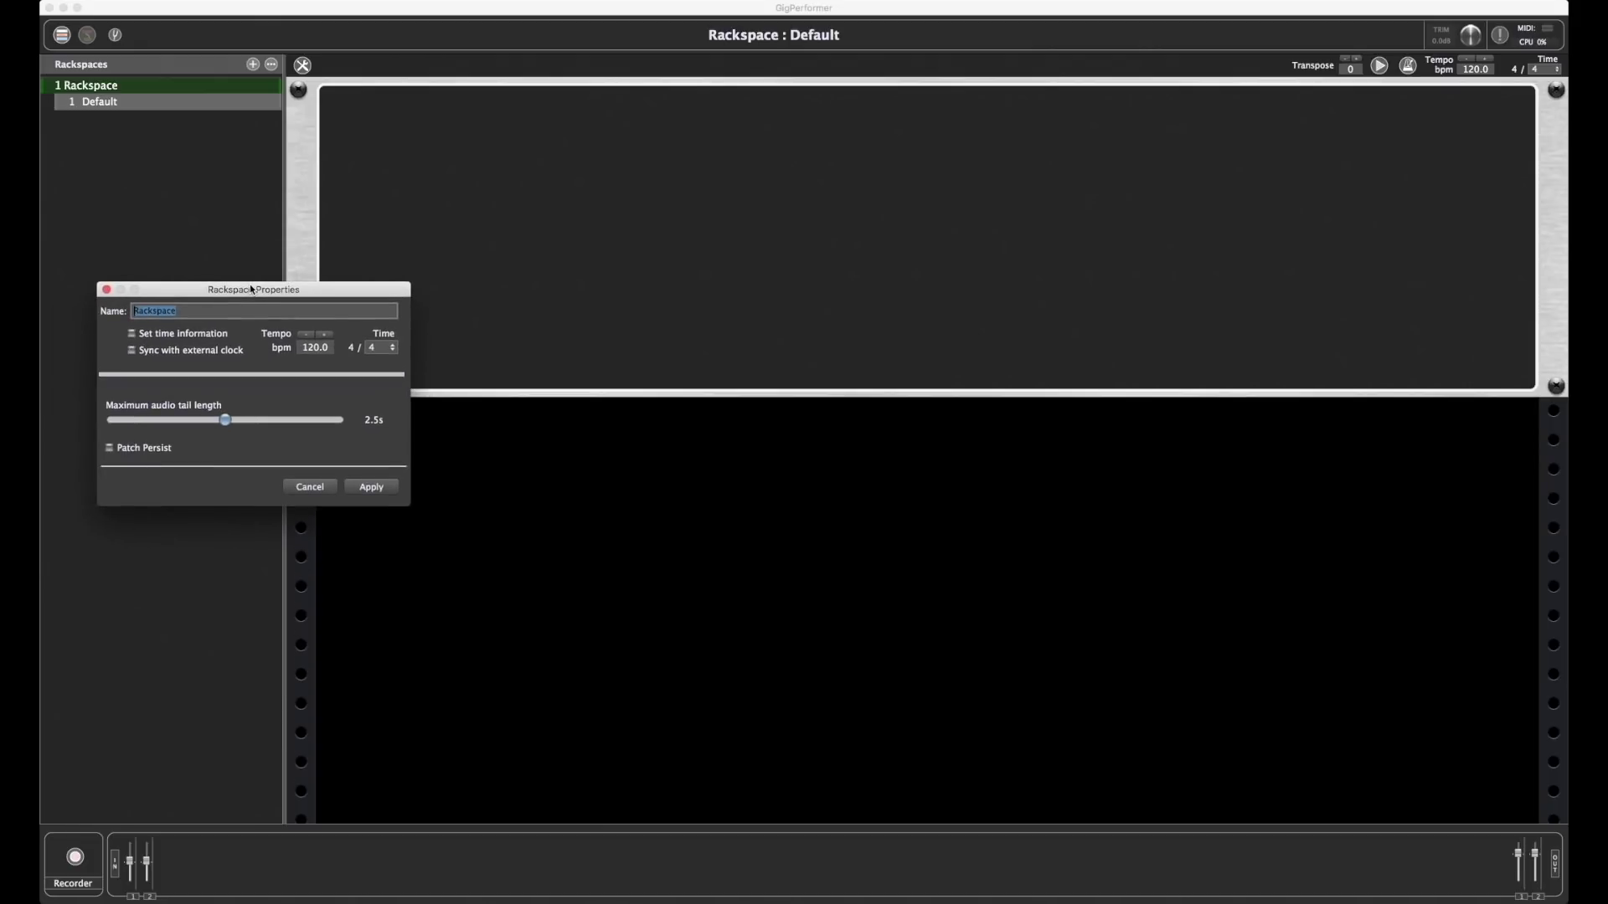
pyautogui.write('Song 1')
pyautogui.press('Return')
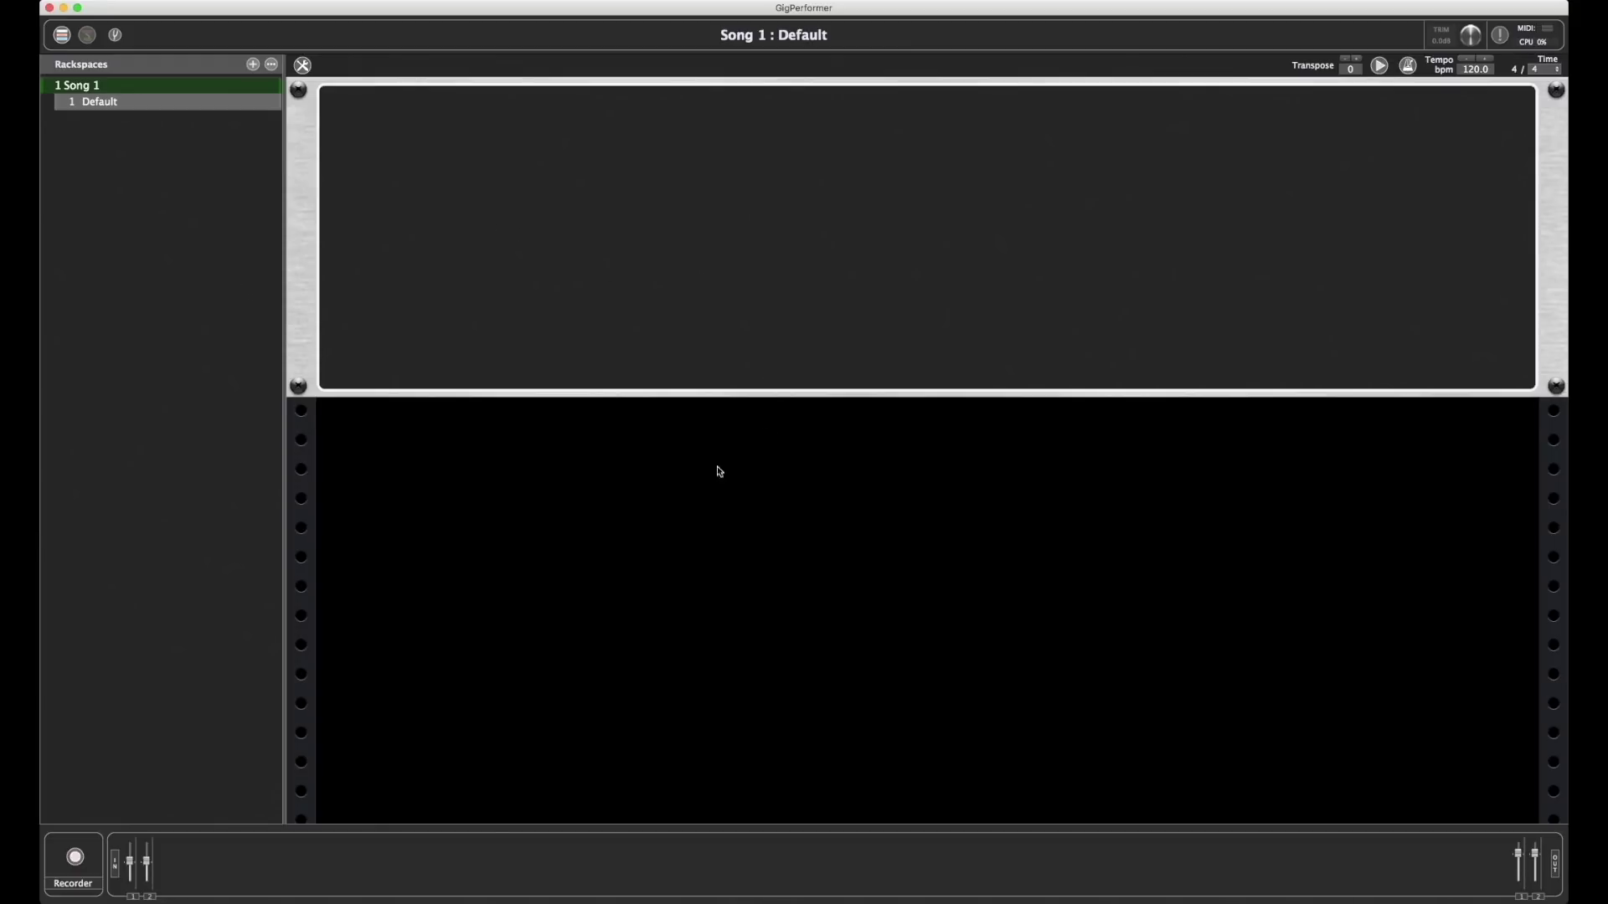
# Step: Add the Spectrasonics Keyscape plugin to Song 1's wiring and load its Rhodes - LA Custom Chorus patch
pyautogui.click(87, 35)
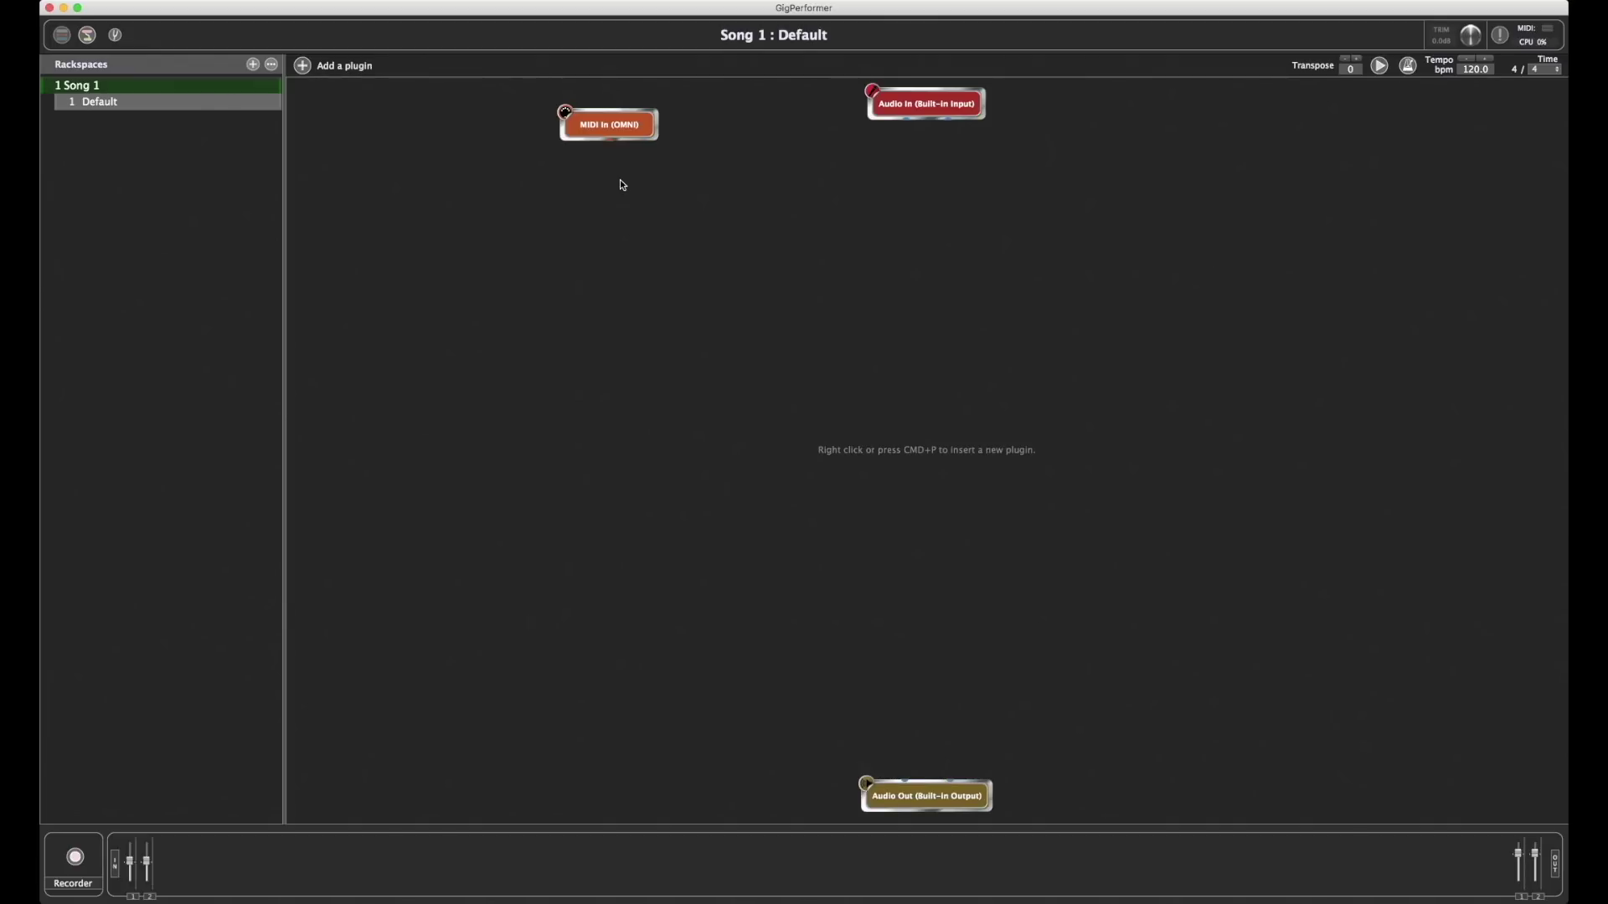
pyautogui.rightClick(606, 318)
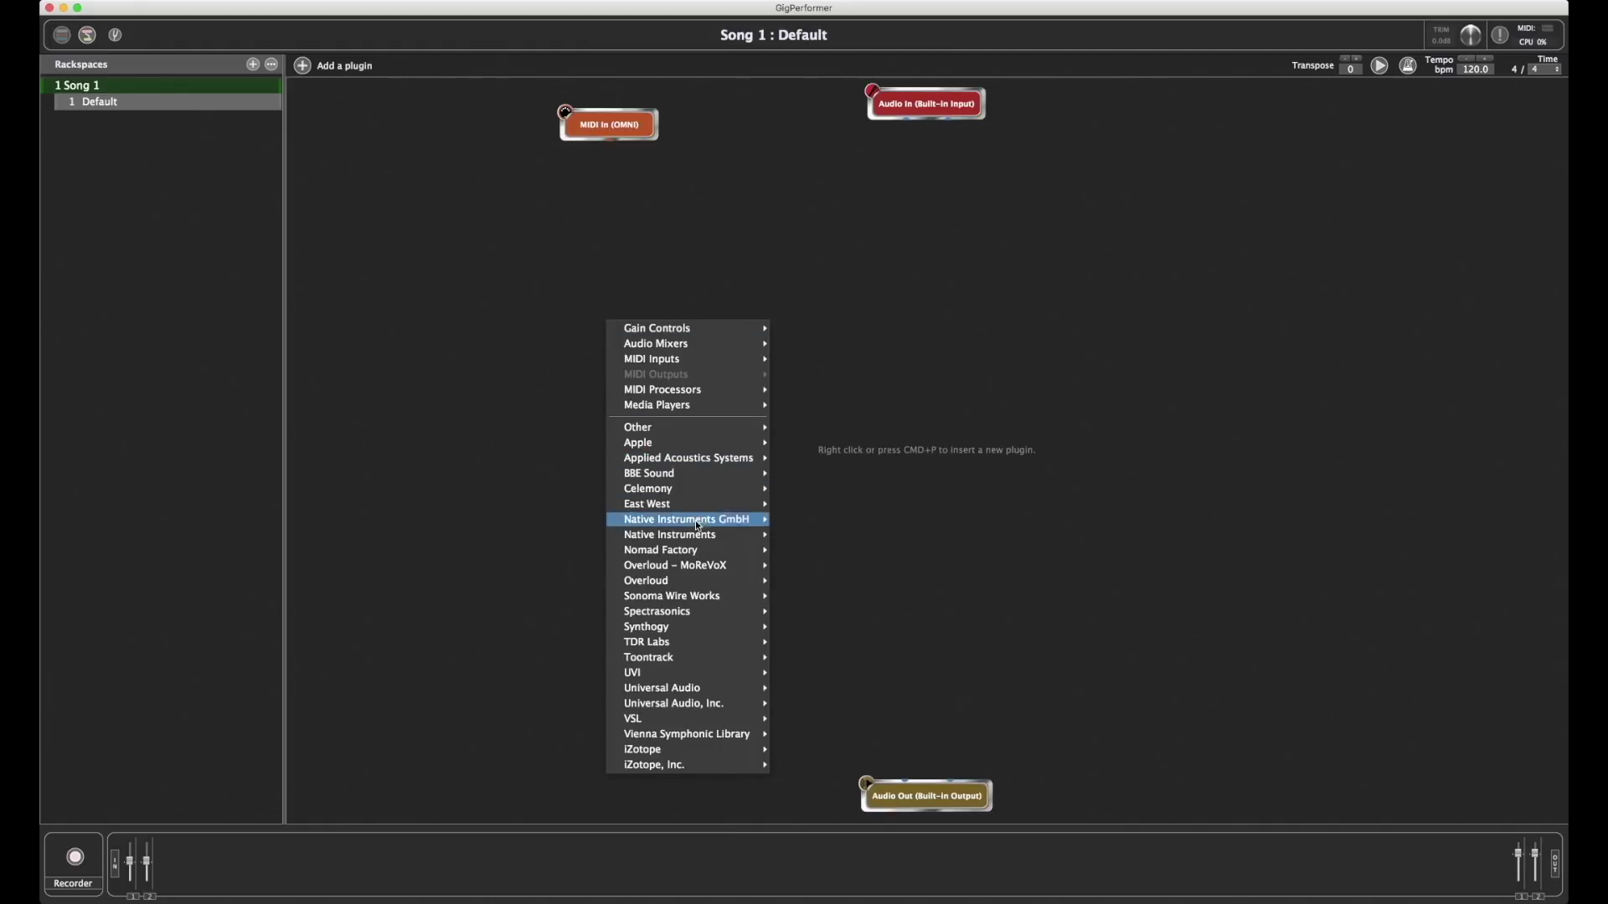
pyautogui.moveTo(686, 612)
pyautogui.click(837, 518)
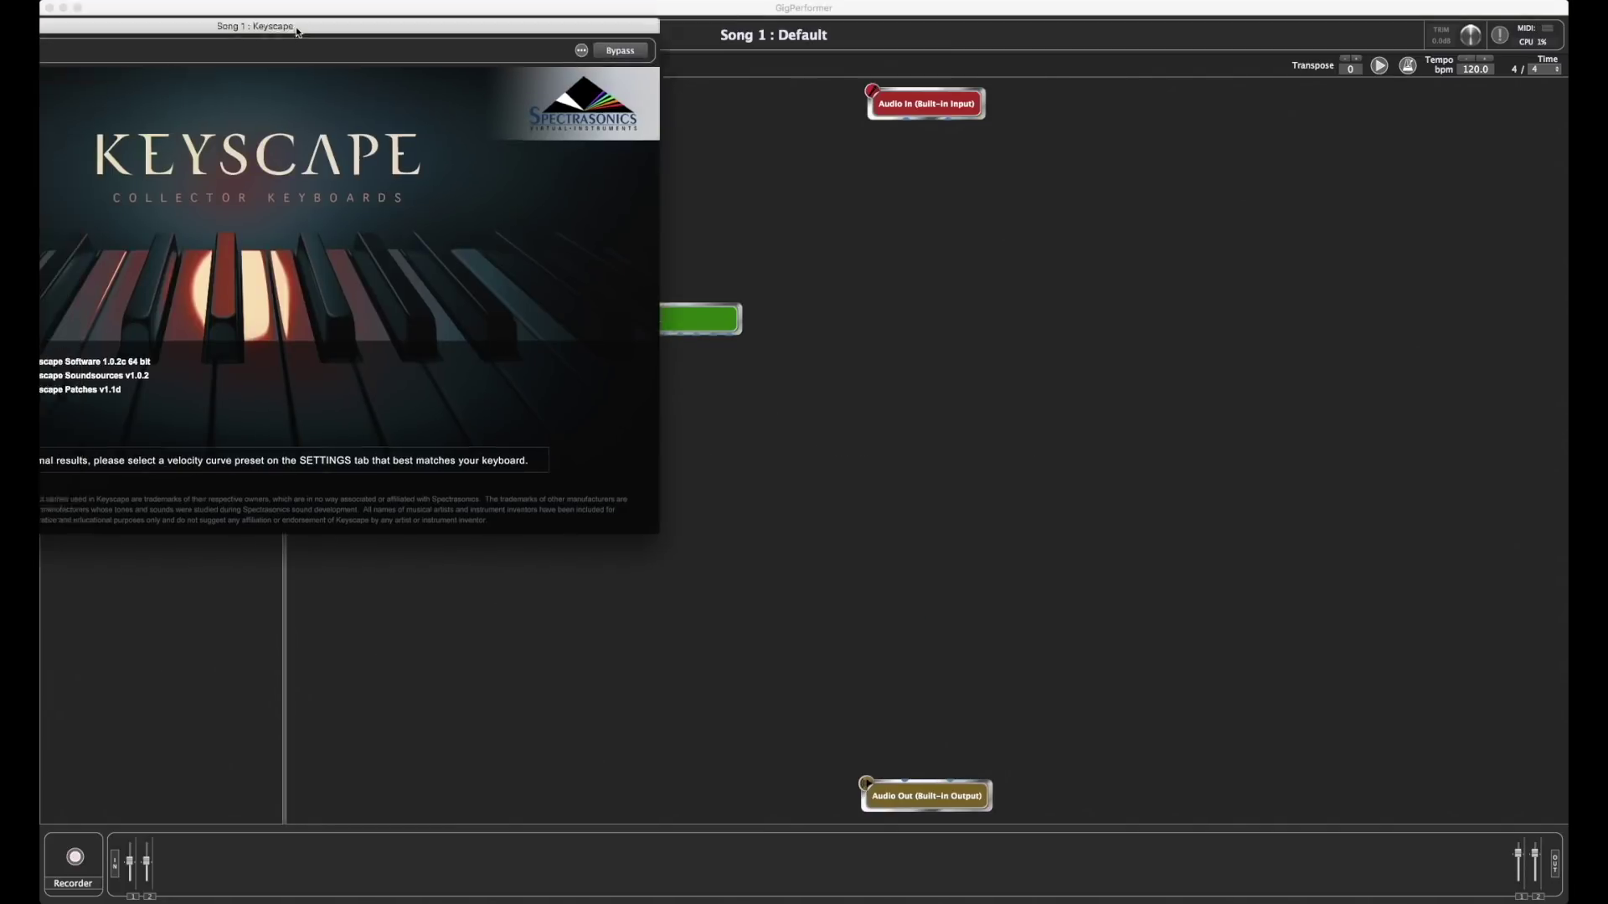
pyautogui.scroll(-5, 276, 544)
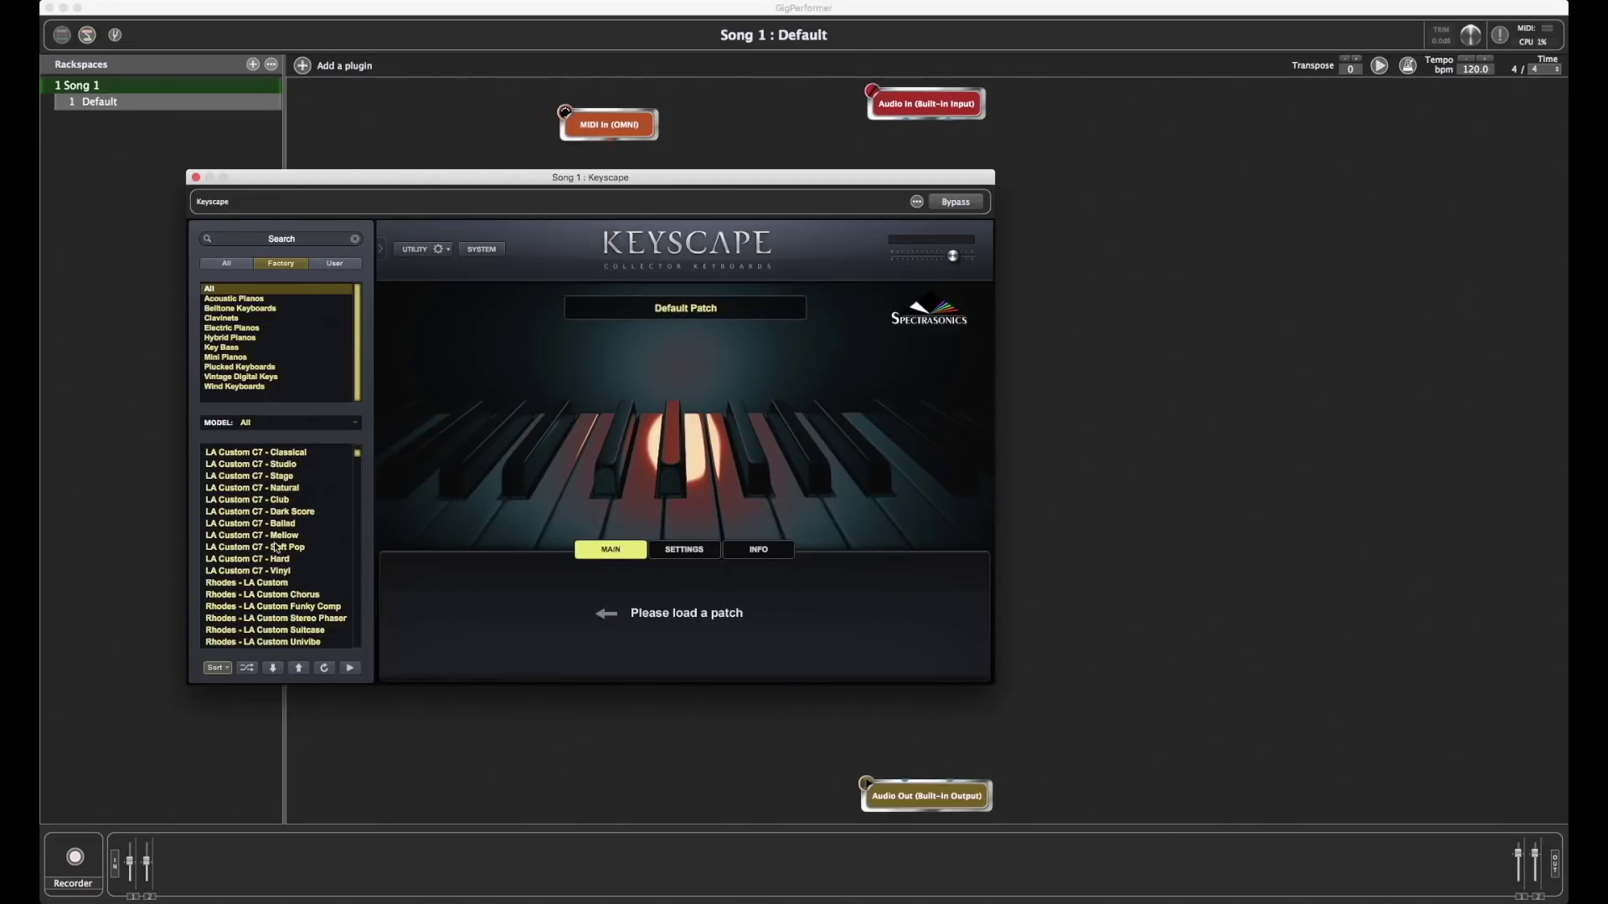
pyautogui.click(280, 595)
pyautogui.click(195, 177)
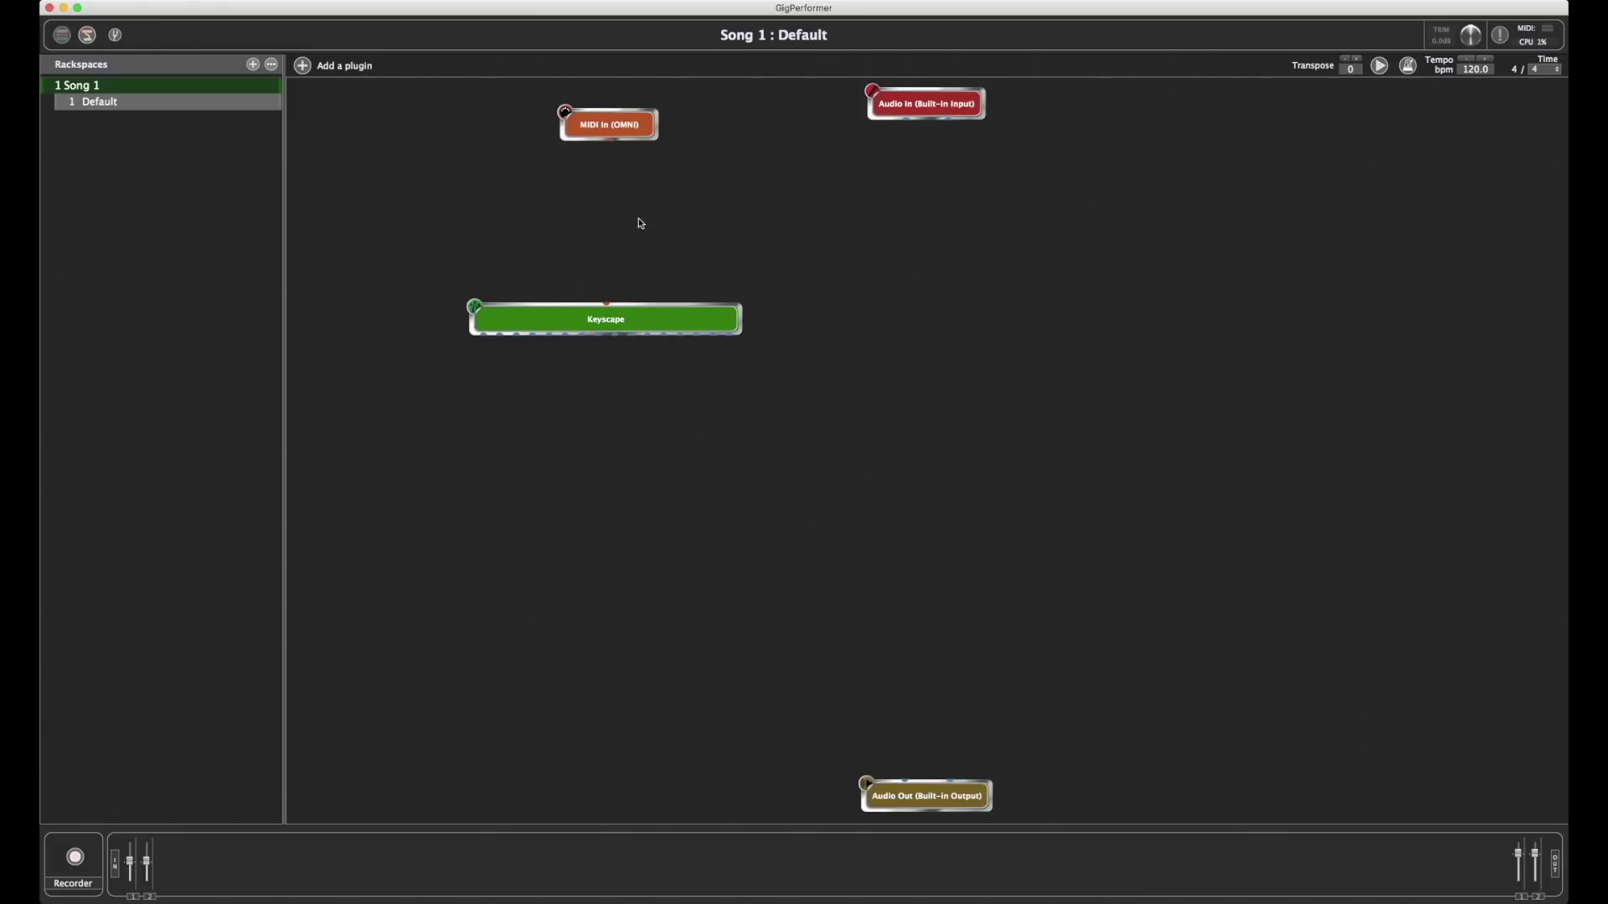
# Step: Connect MIDI In (OMNI) to Keyscape and Keyscape's first two outputs to Audio Out, and check the loaded patch
pyautogui.moveTo(609, 144); pyautogui.dragTo(607, 304)
pyautogui.moveTo(484, 340); pyautogui.dragTo(896, 683)
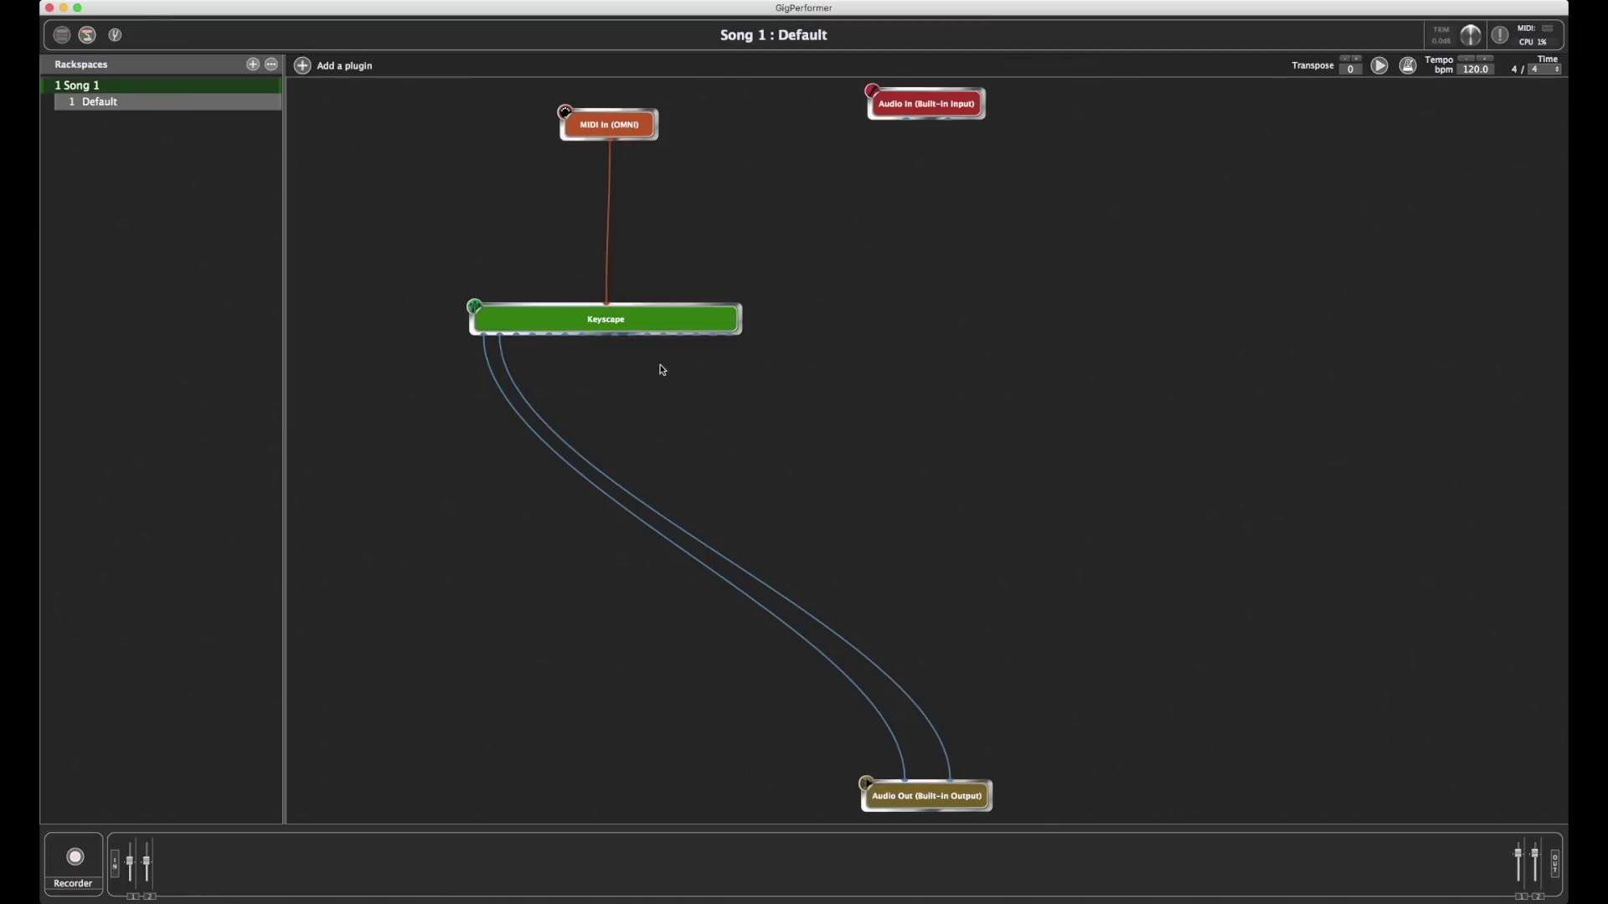
pyautogui.doubleClick(645, 323)
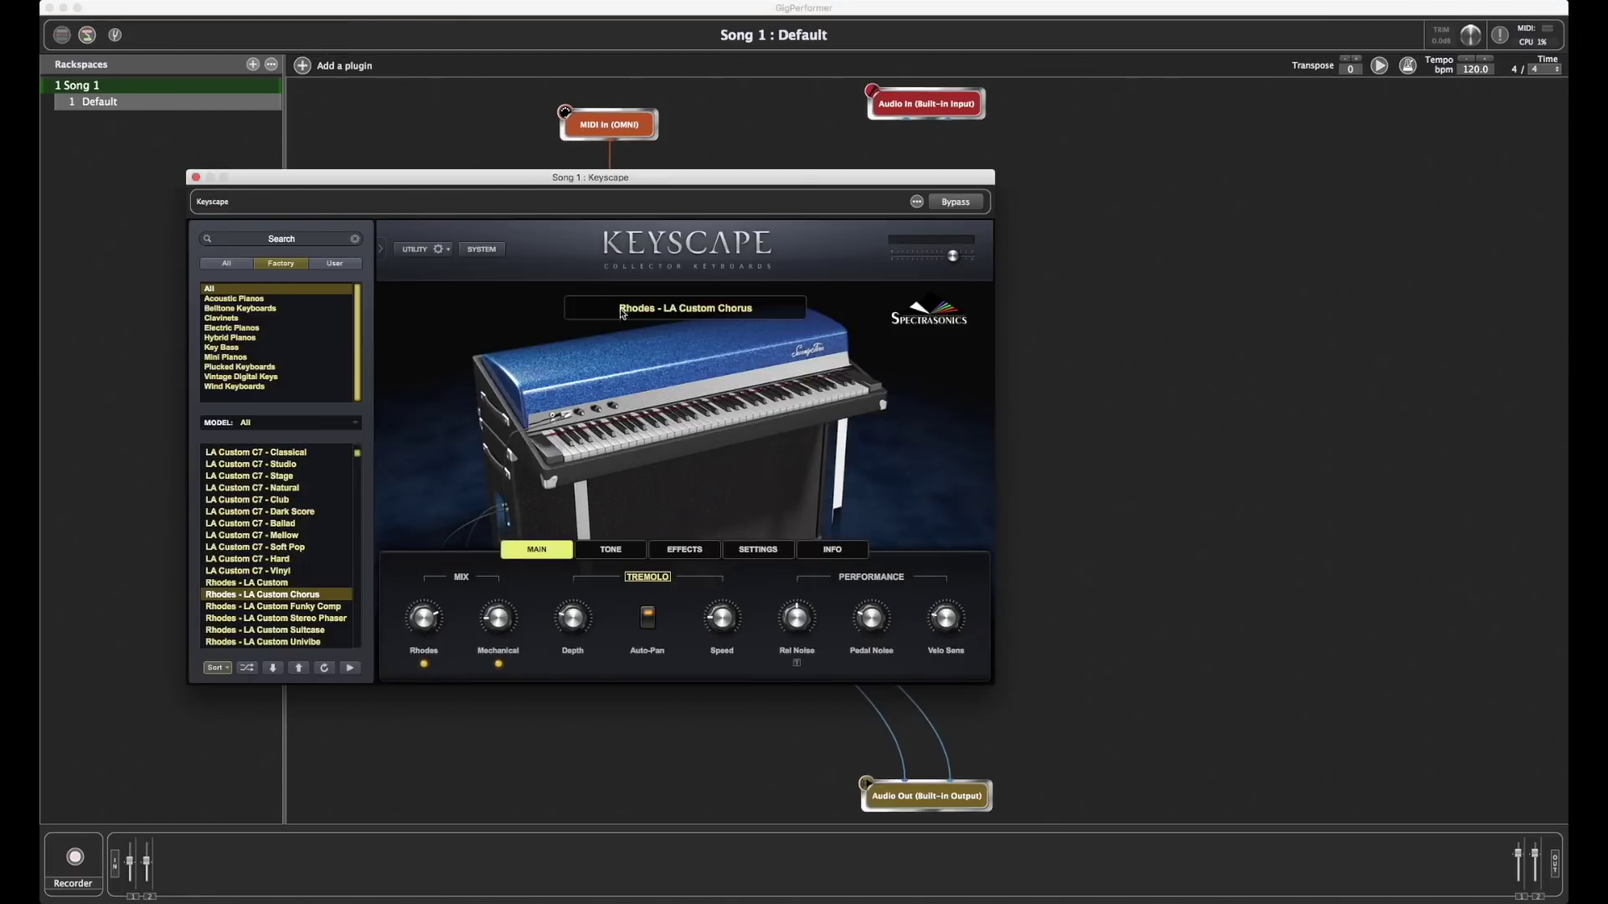
pyautogui.click(195, 177)
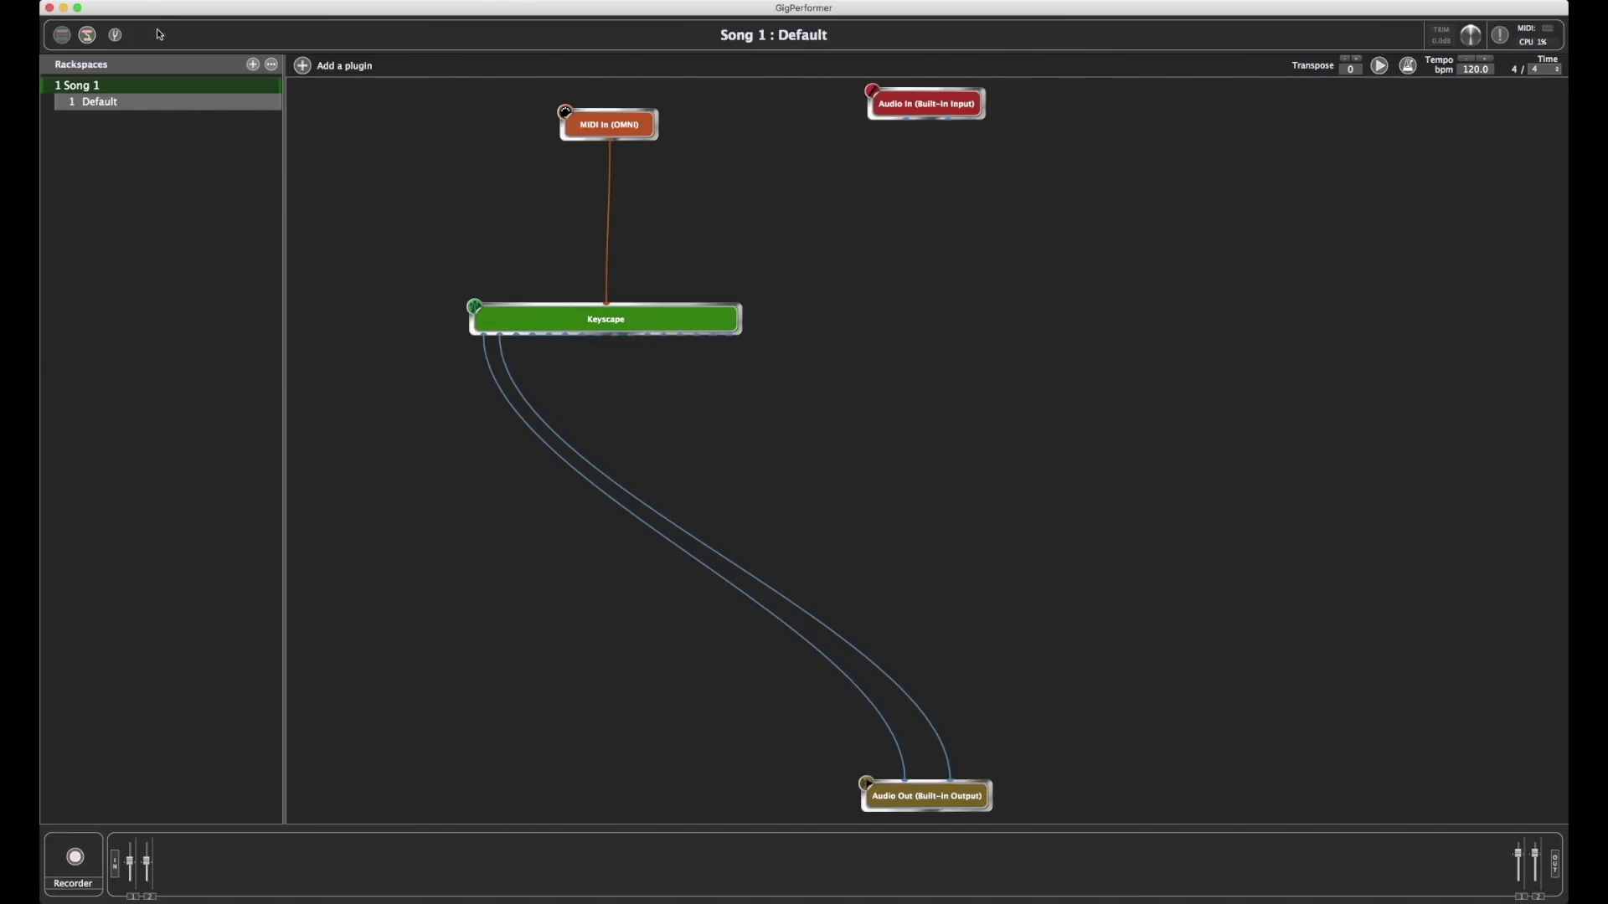
# Step: Place a metal knob on the front panel in edit mode and assign it to the Keyscape plugin
pyautogui.click(61, 34)
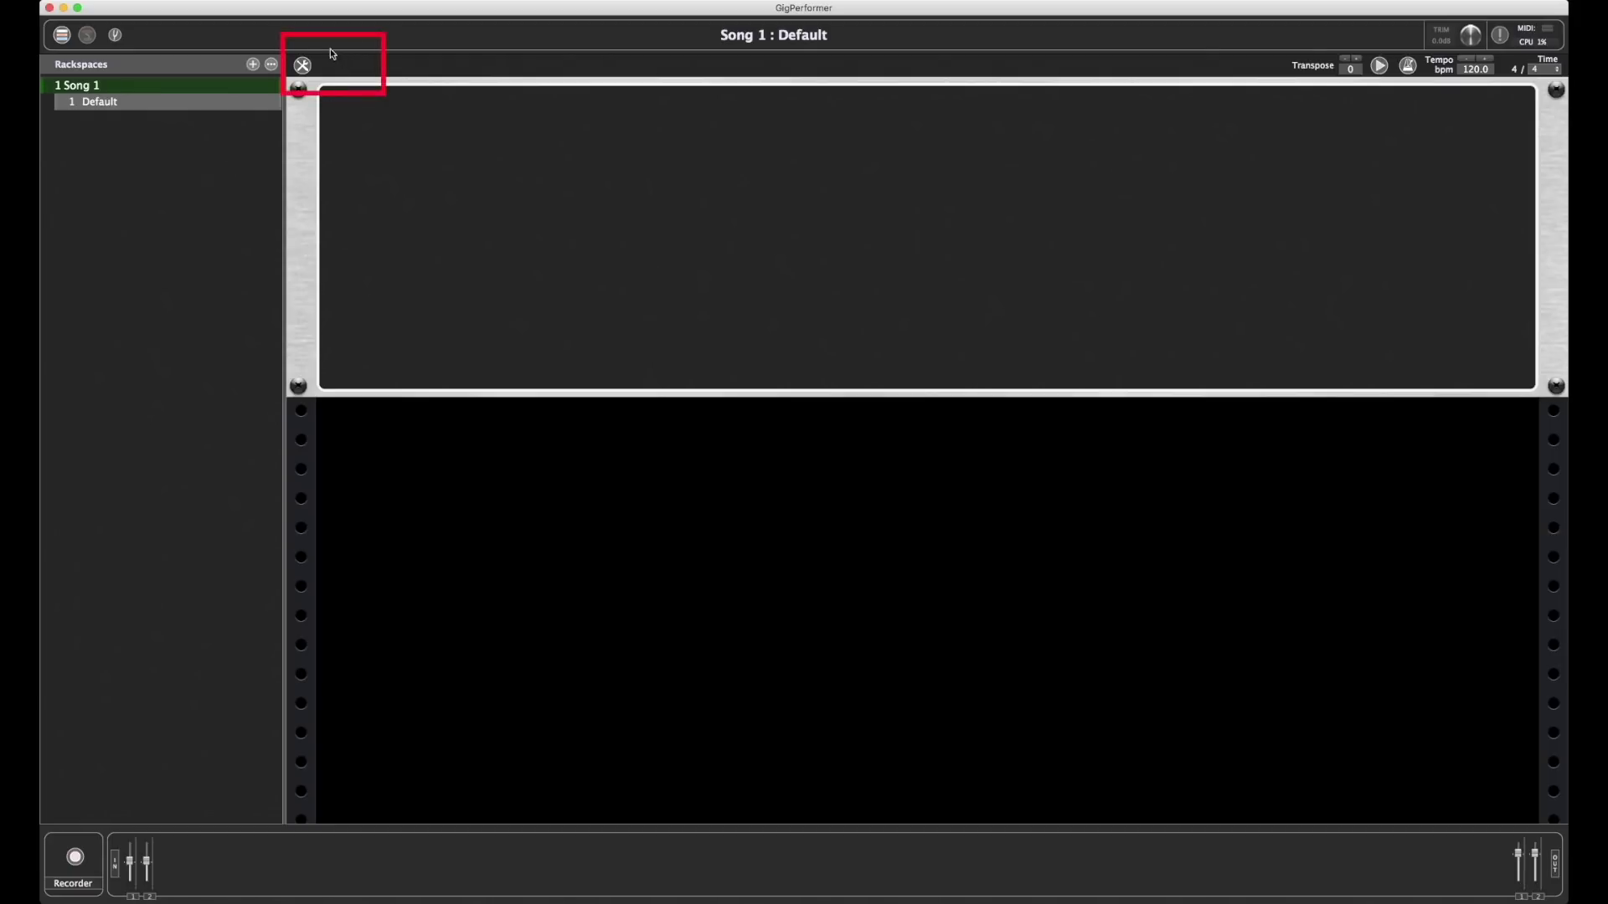
pyautogui.click(303, 65)
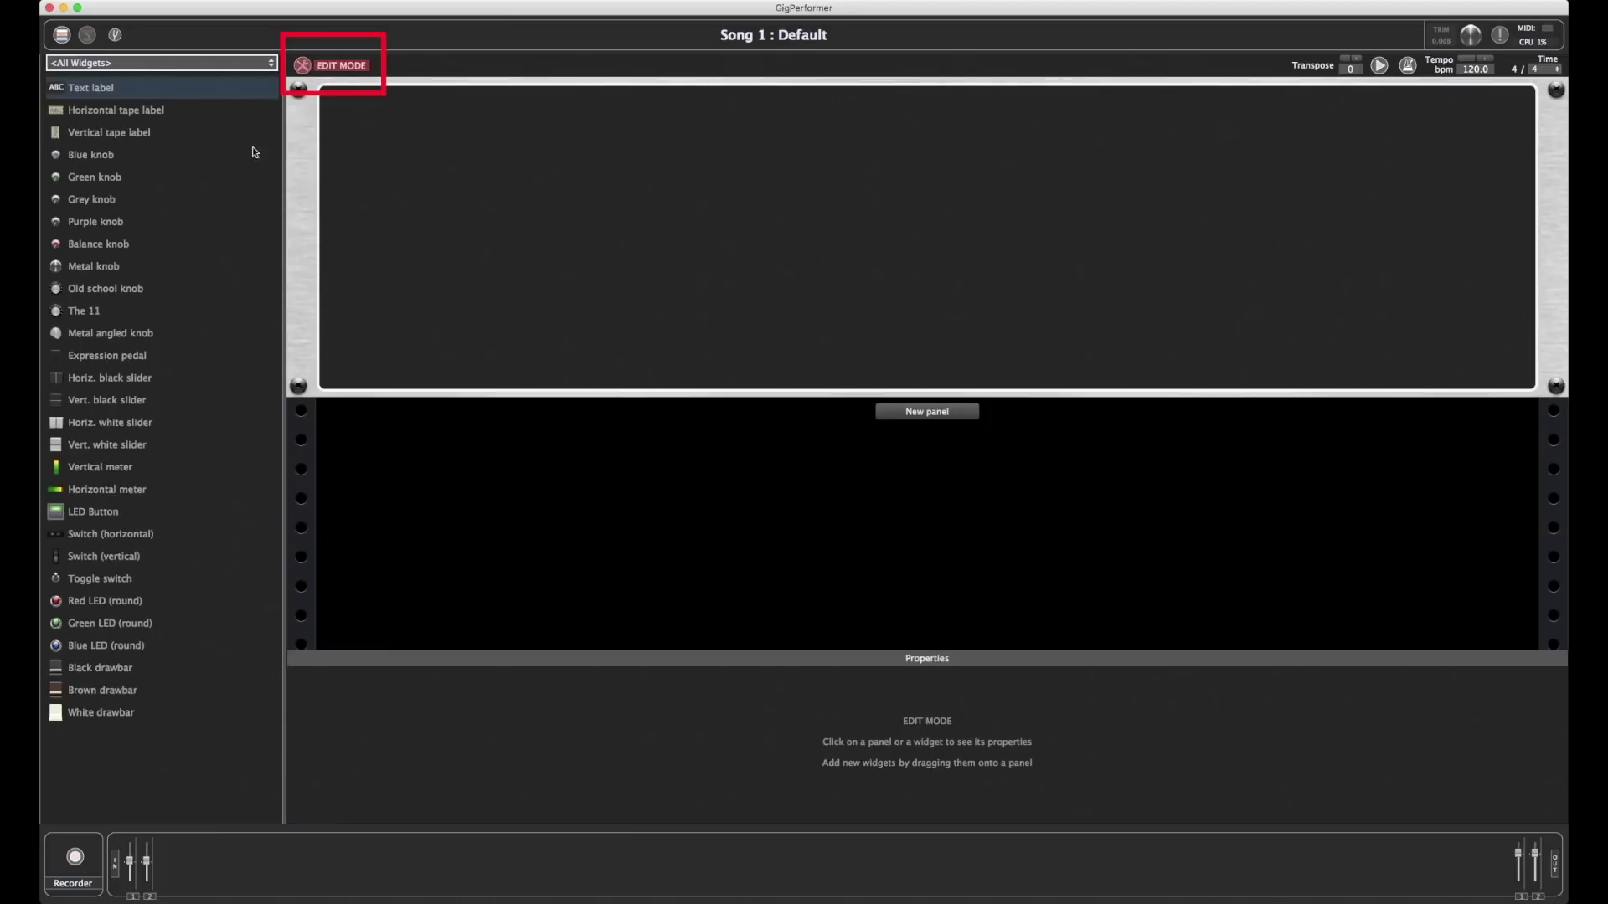
pyautogui.moveTo(92, 264); pyautogui.dragTo(385, 218)
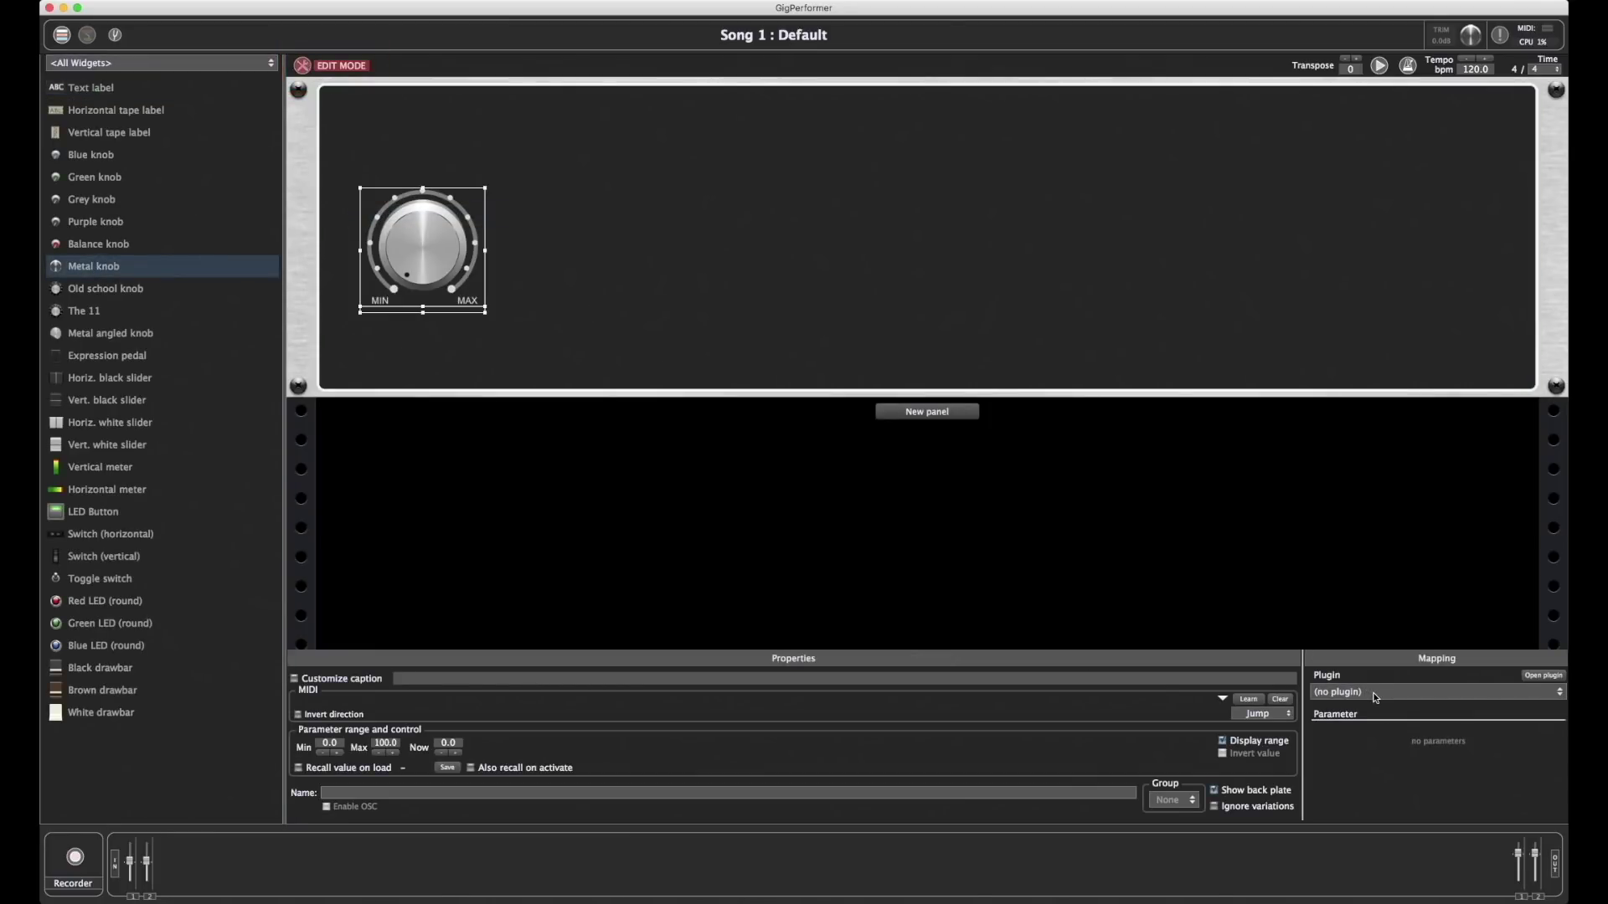
pyautogui.click(1374, 697)
pyautogui.click(1365, 756)
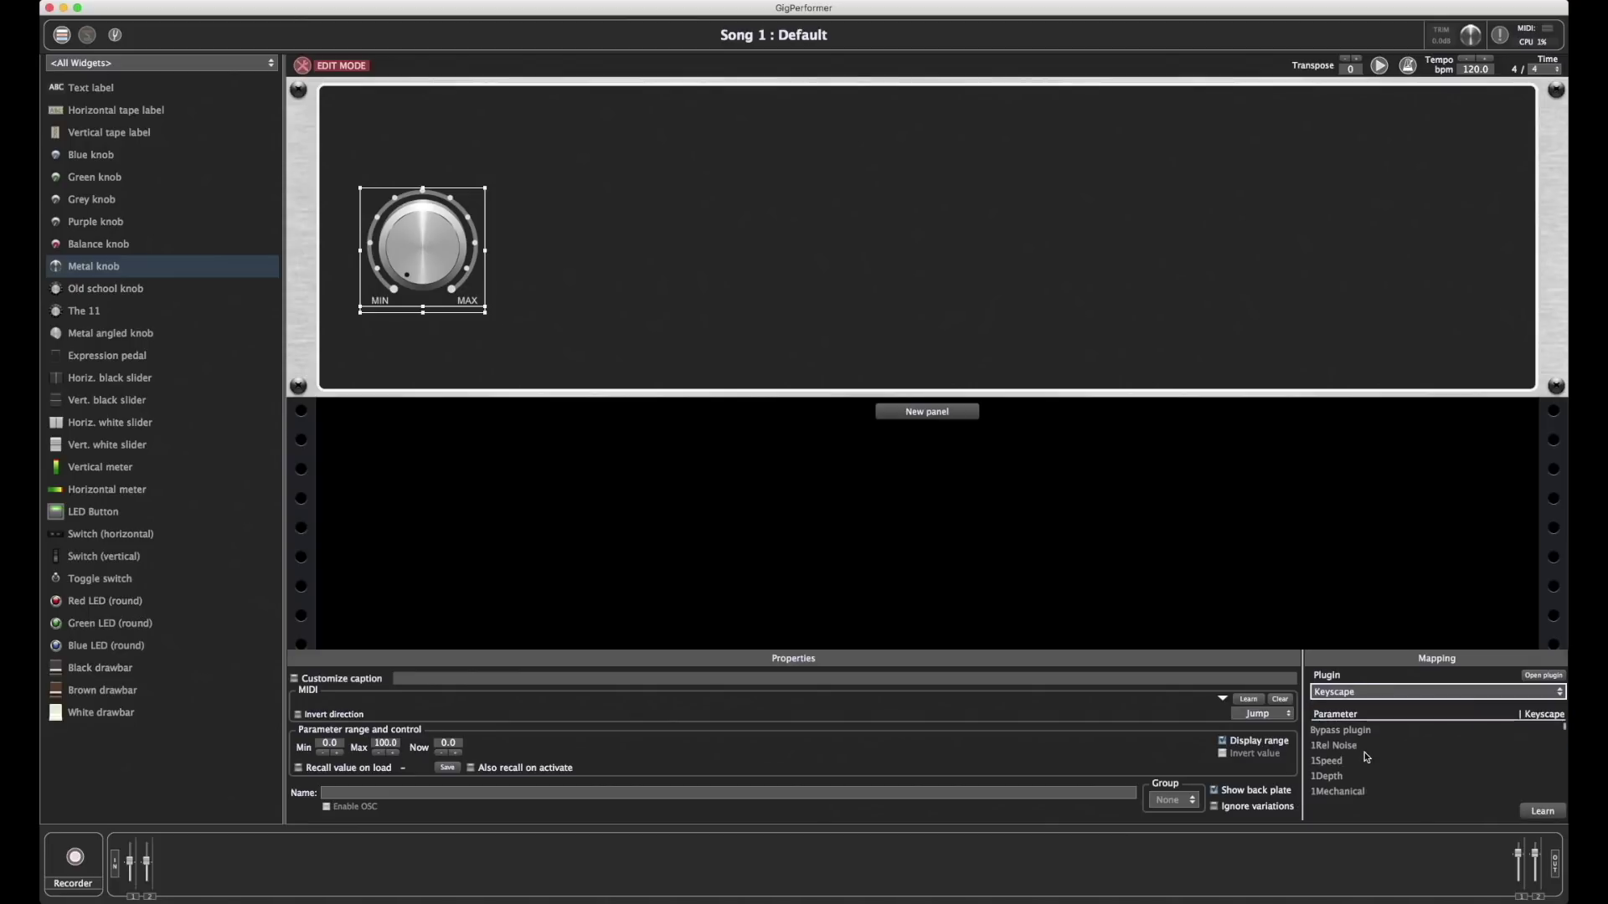
# Step: Map the metal knob to Keyscape's tremolo Speed parameter using Learn
pyautogui.scroll(-3, 1356, 755)
pyautogui.scroll(3, 1344, 754)
pyautogui.click(1544, 810)
pyautogui.moveTo(1267, 788); pyautogui.dragTo(1267, 796)
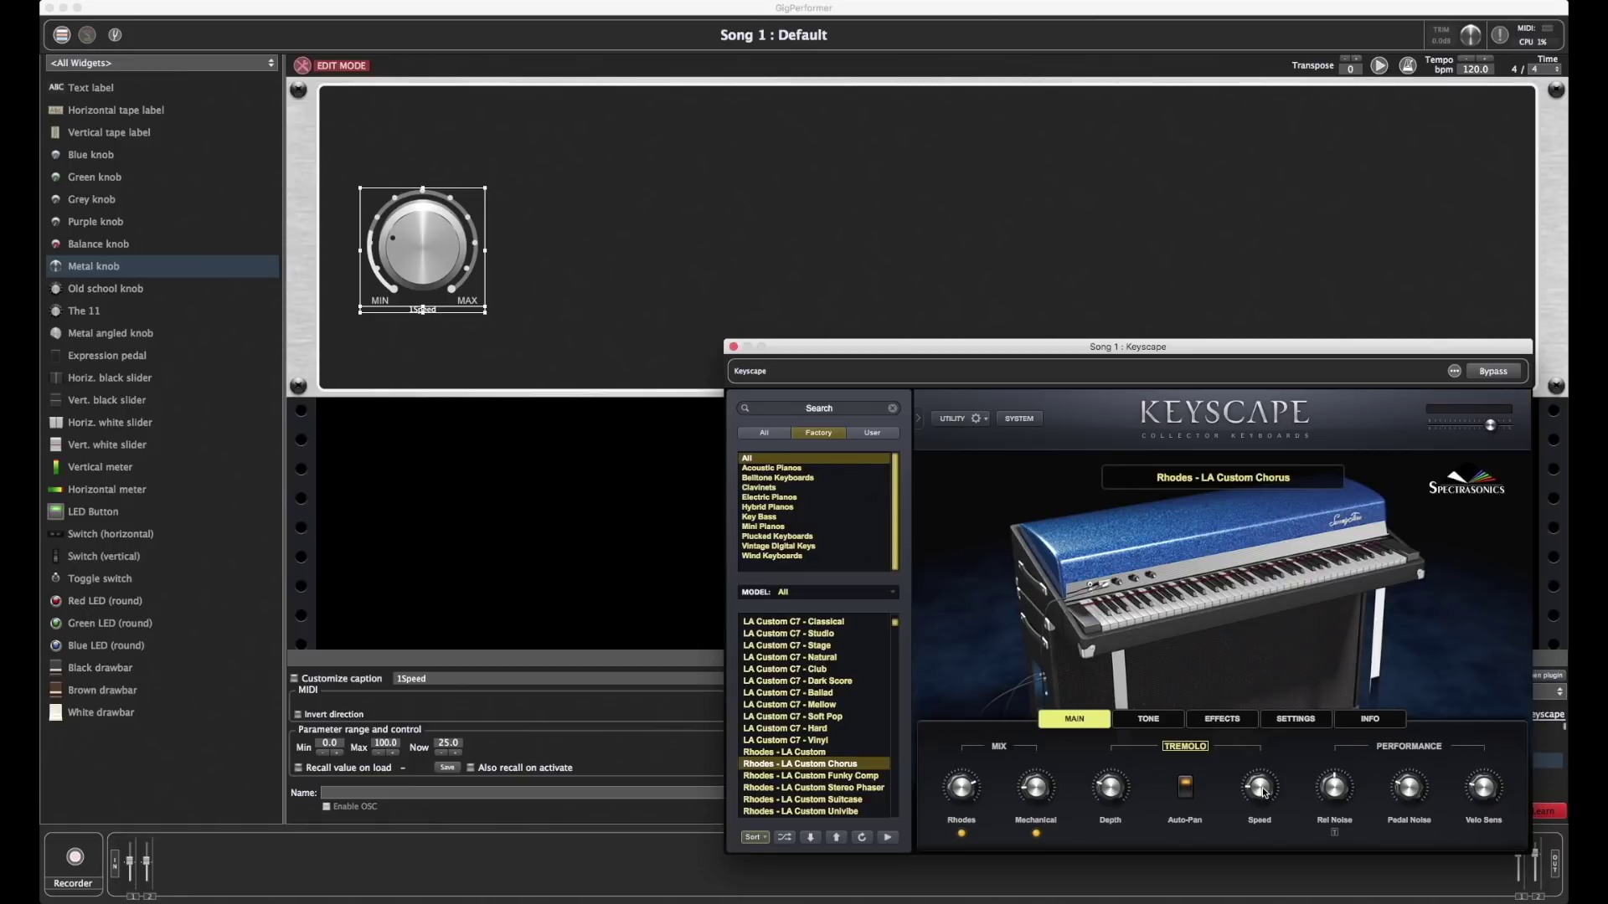
pyautogui.click(734, 347)
pyautogui.click(1543, 810)
# Step: Add a text label near the panel's upper middle, captioned "Keyscape Tremolo" with font size 27
pyautogui.moveTo(78, 95); pyautogui.dragTo(807, 152)
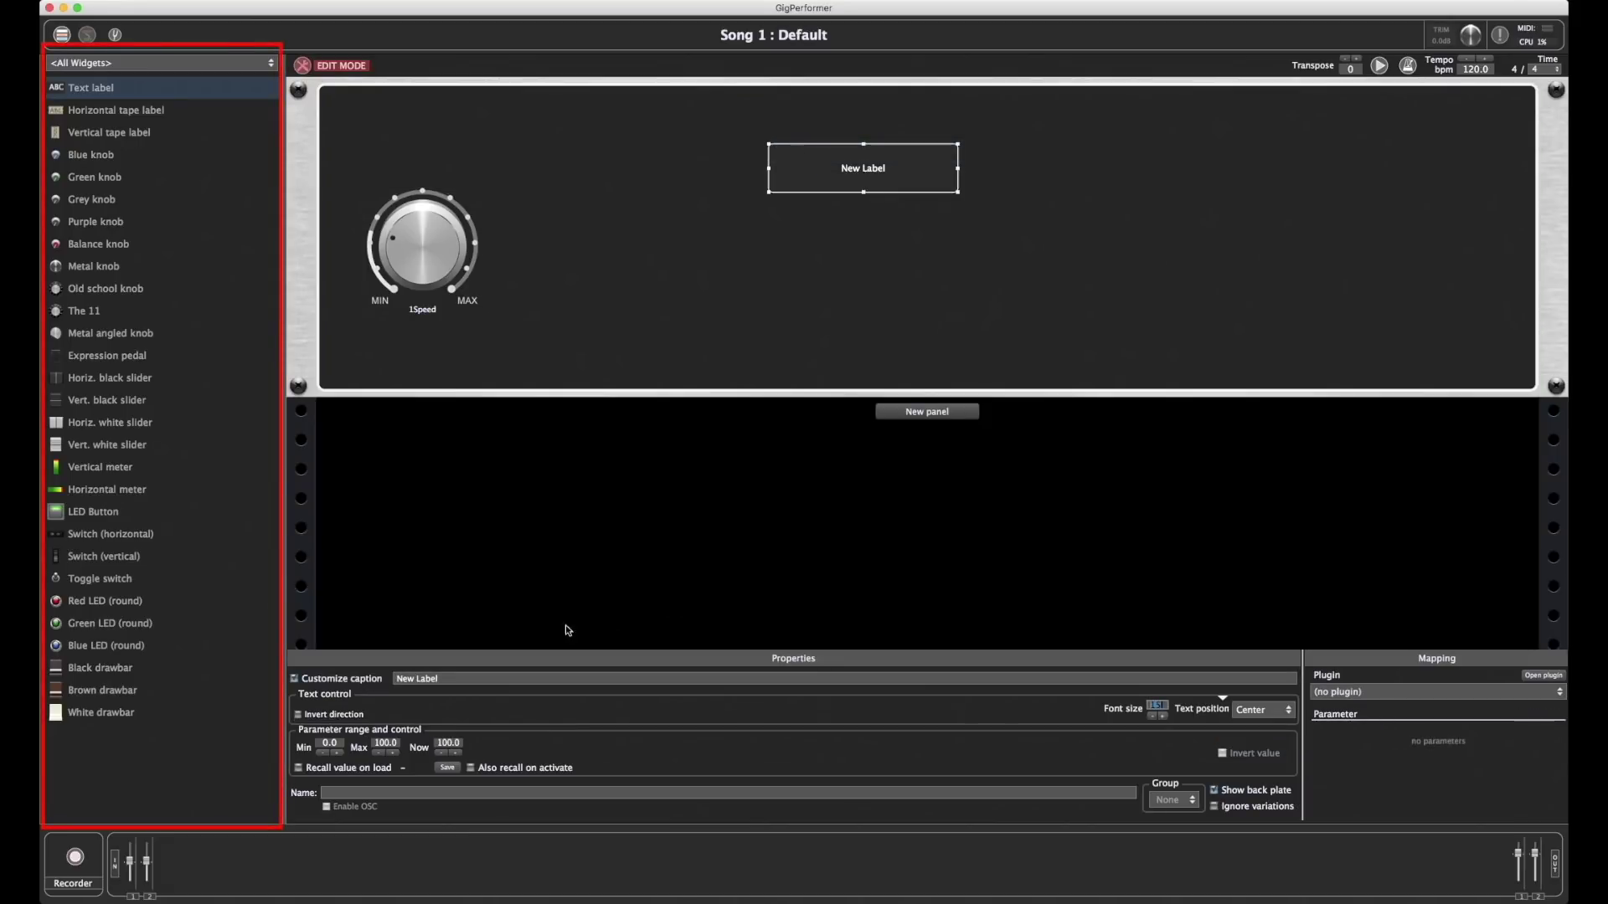
pyautogui.click(396, 679)
pyautogui.write('Keyscape Tremolo')
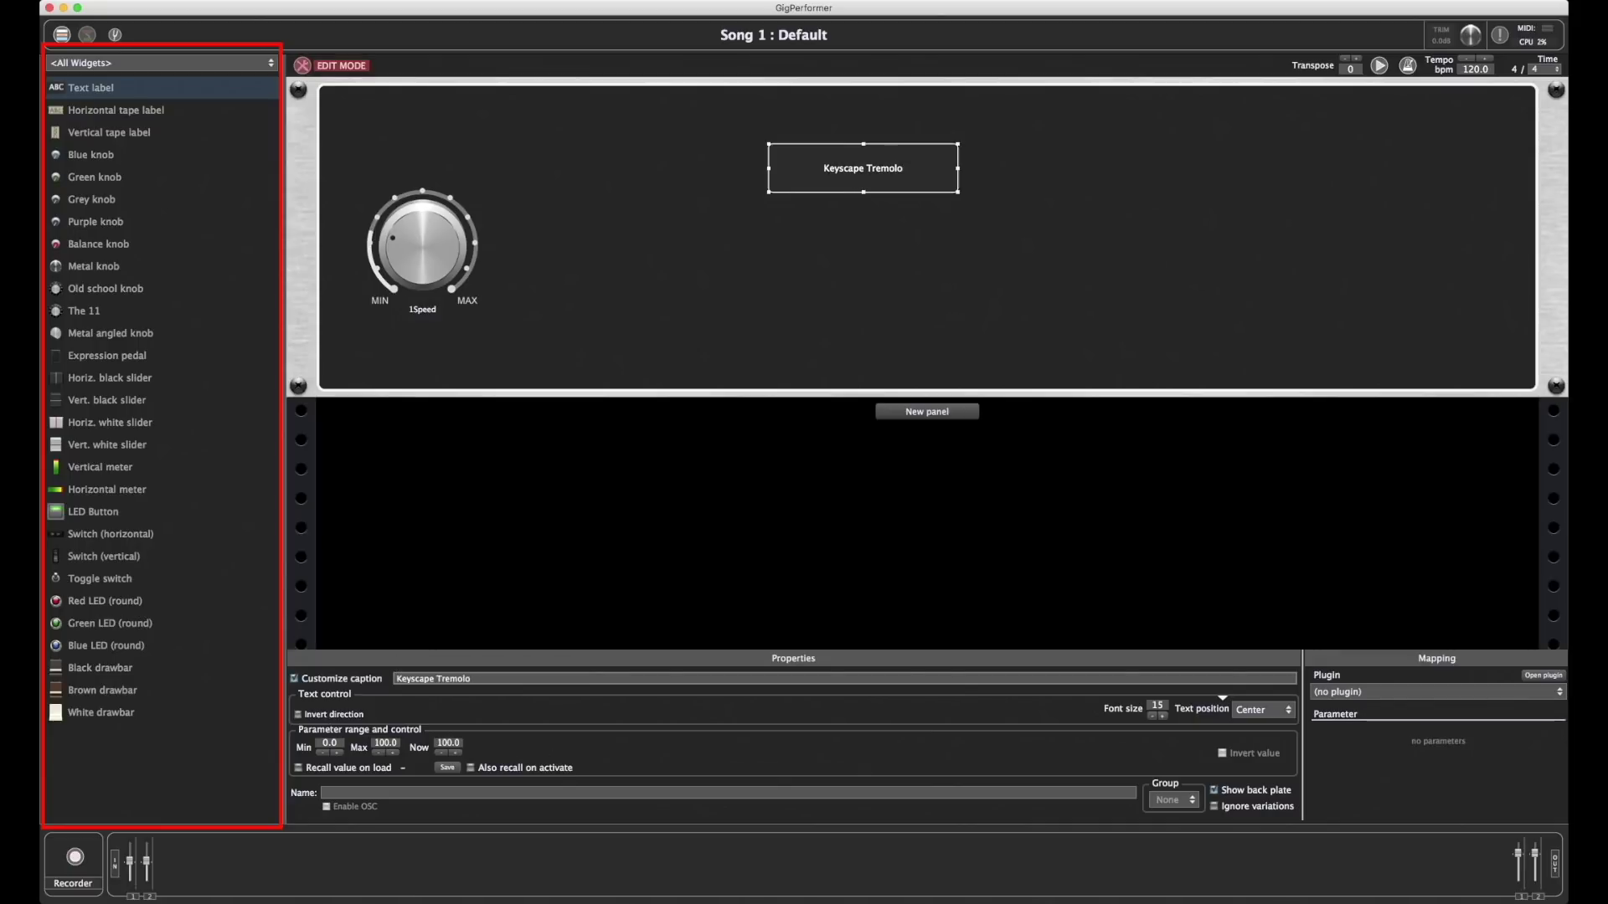
pyautogui.click(1163, 717)
pyautogui.click(1163, 717)
pyautogui.click(1164, 717)
pyautogui.click(1163, 717)
pyautogui.click(1163, 717)
pyautogui.click(1163, 717)
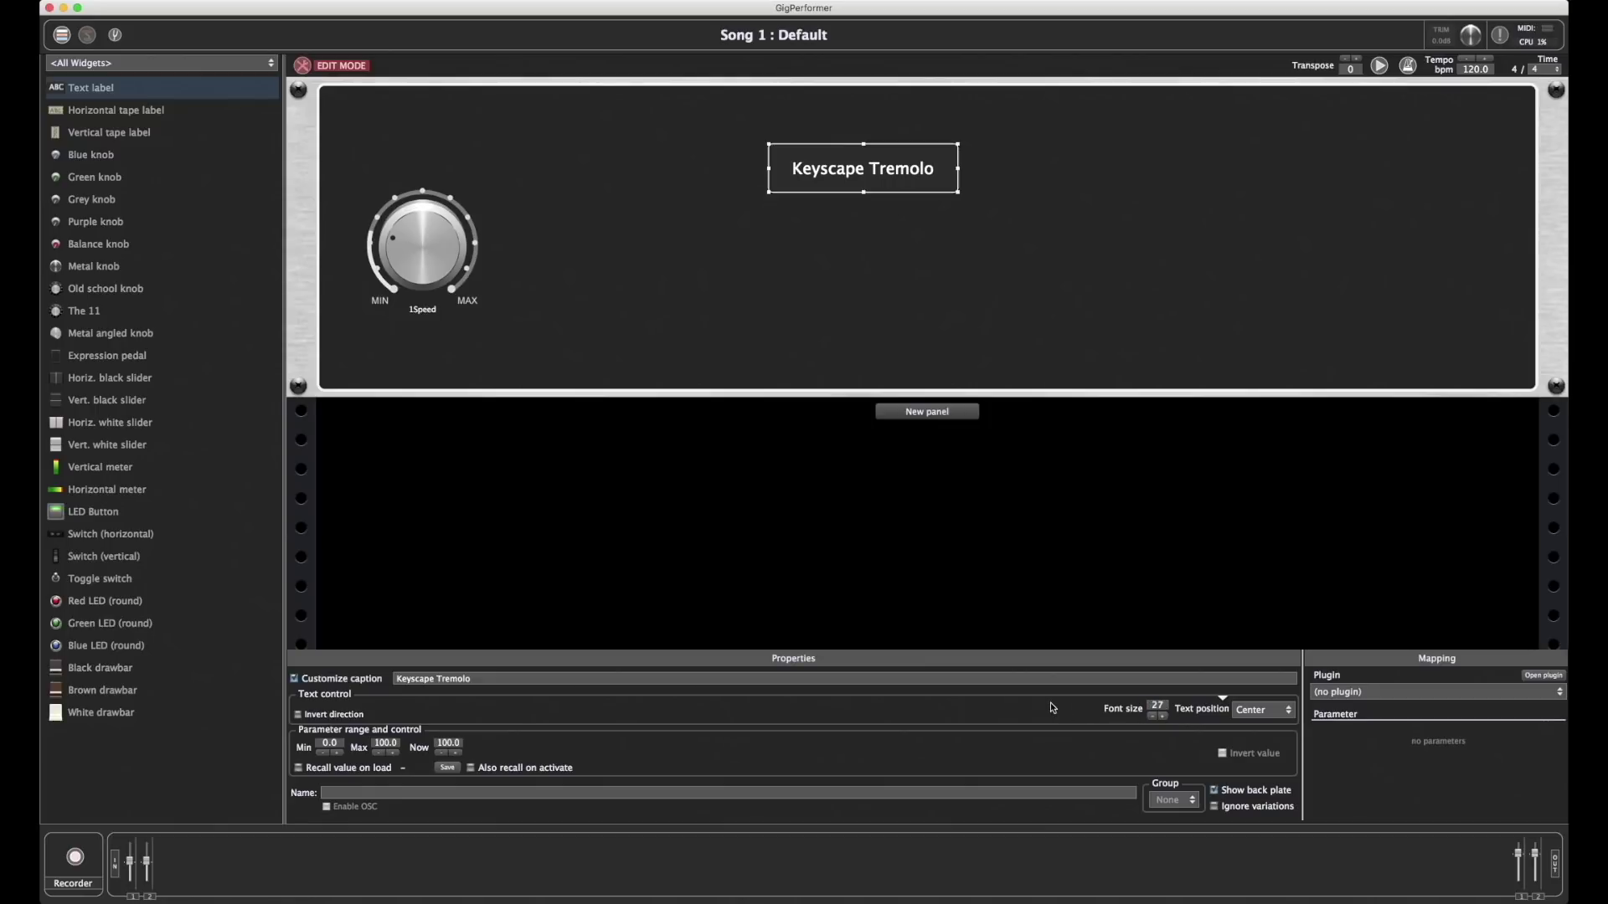
# Step: Add two vertical black sliders beside the knob and map them to Keyscape's Rhodes and Mechanical parameters using Learn
pyautogui.click(423, 245)
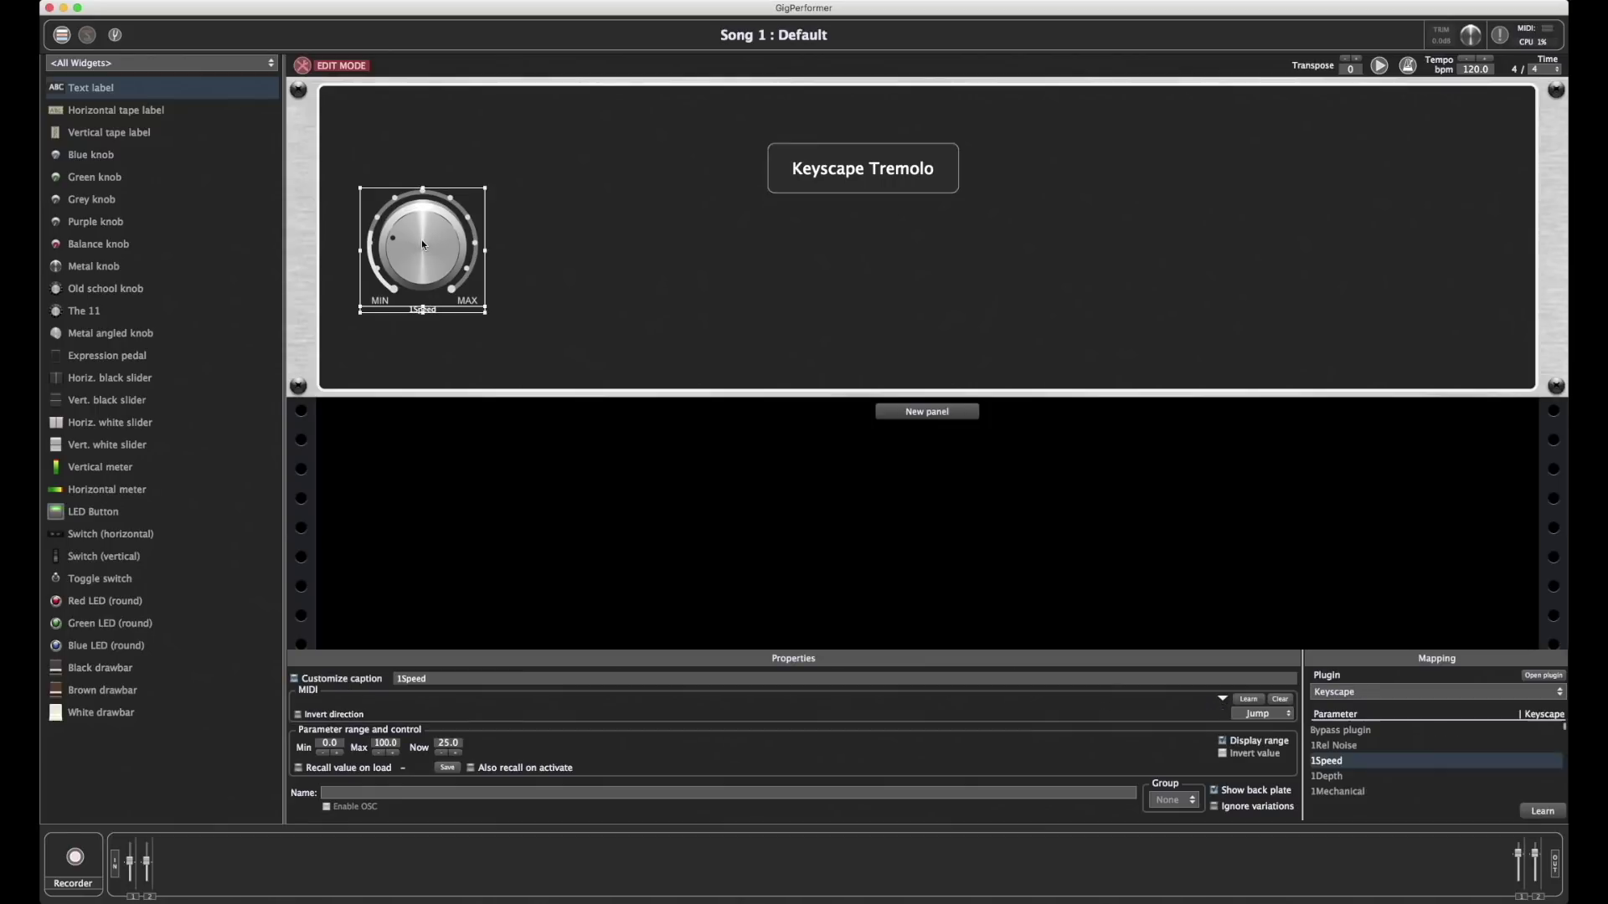
pyautogui.click(1542, 811)
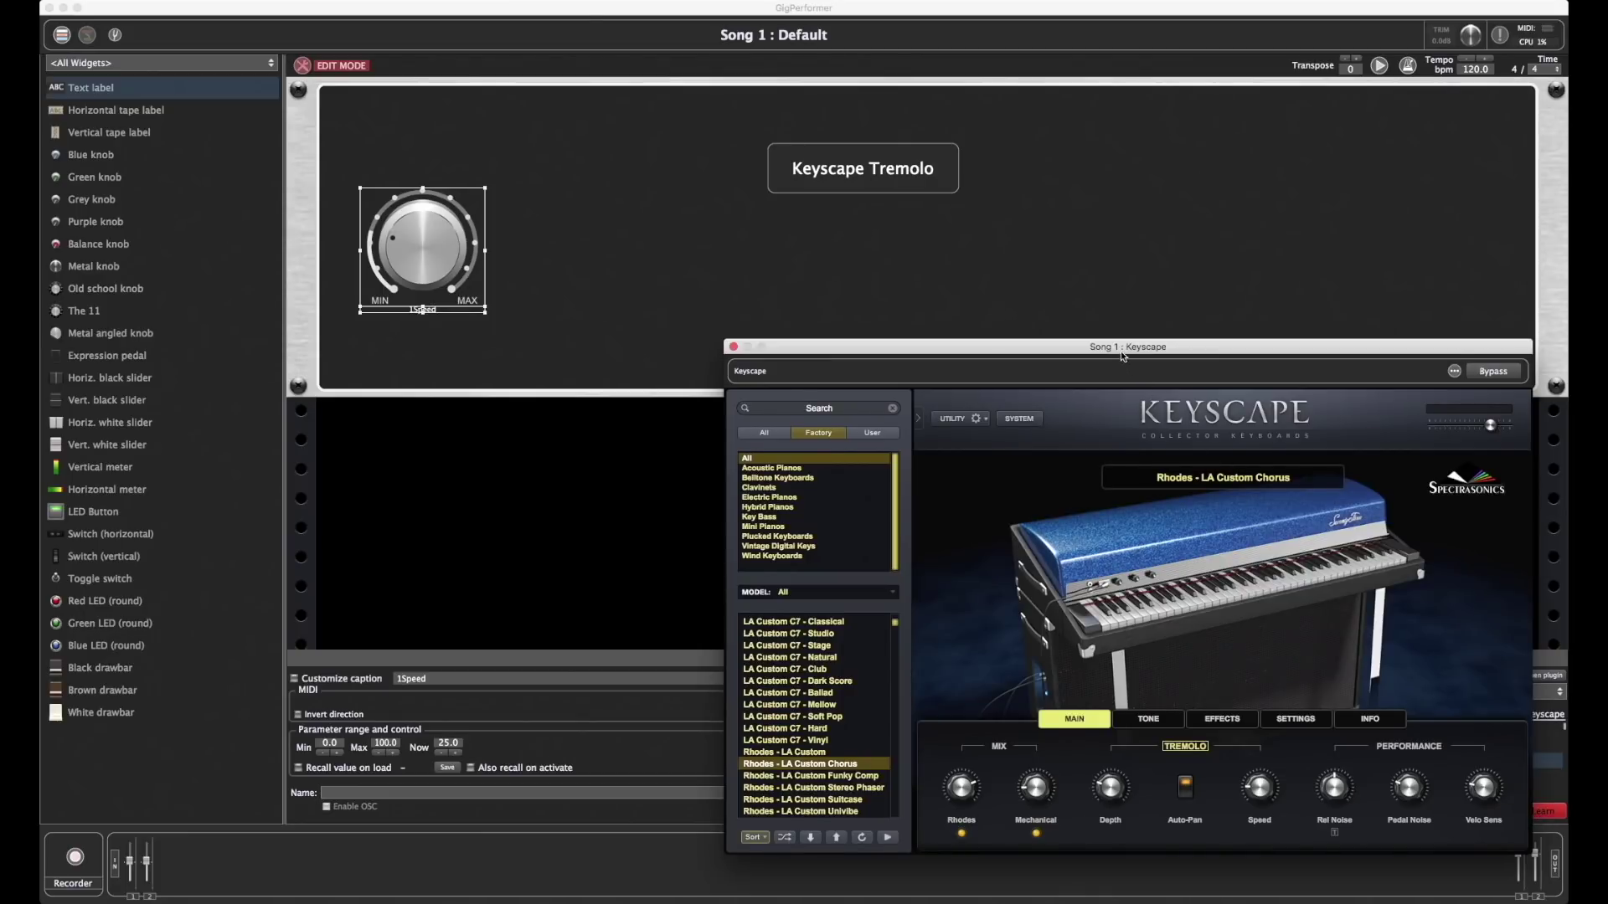
pyautogui.moveTo(1123, 356); pyautogui.dragTo(1094, 301)
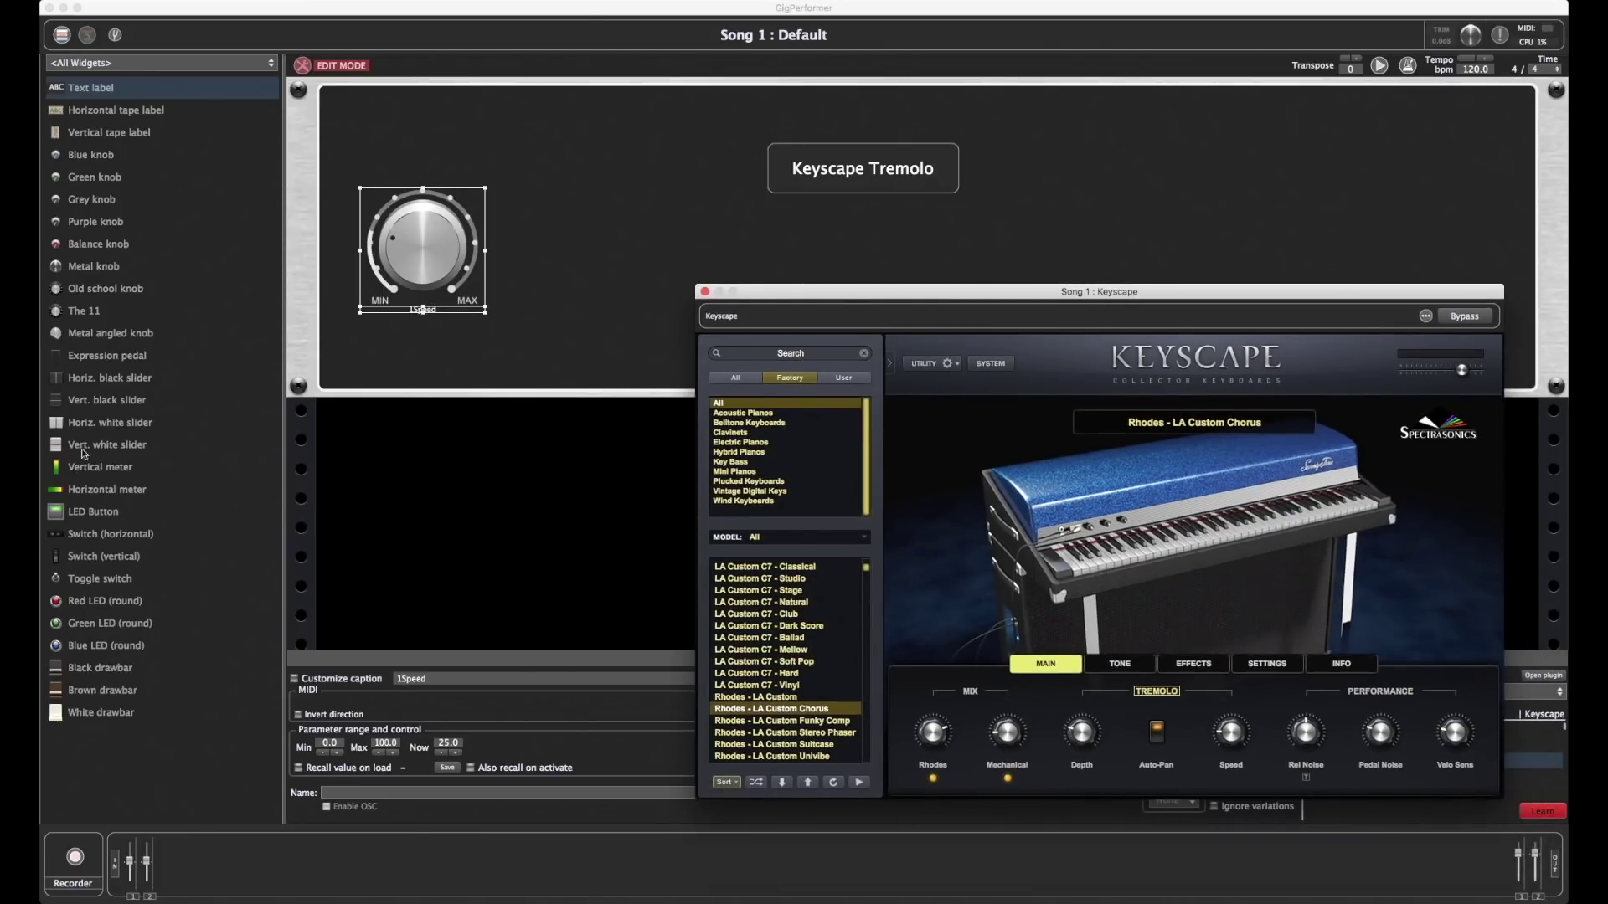
pyautogui.moveTo(99, 403); pyautogui.dragTo(561, 277)
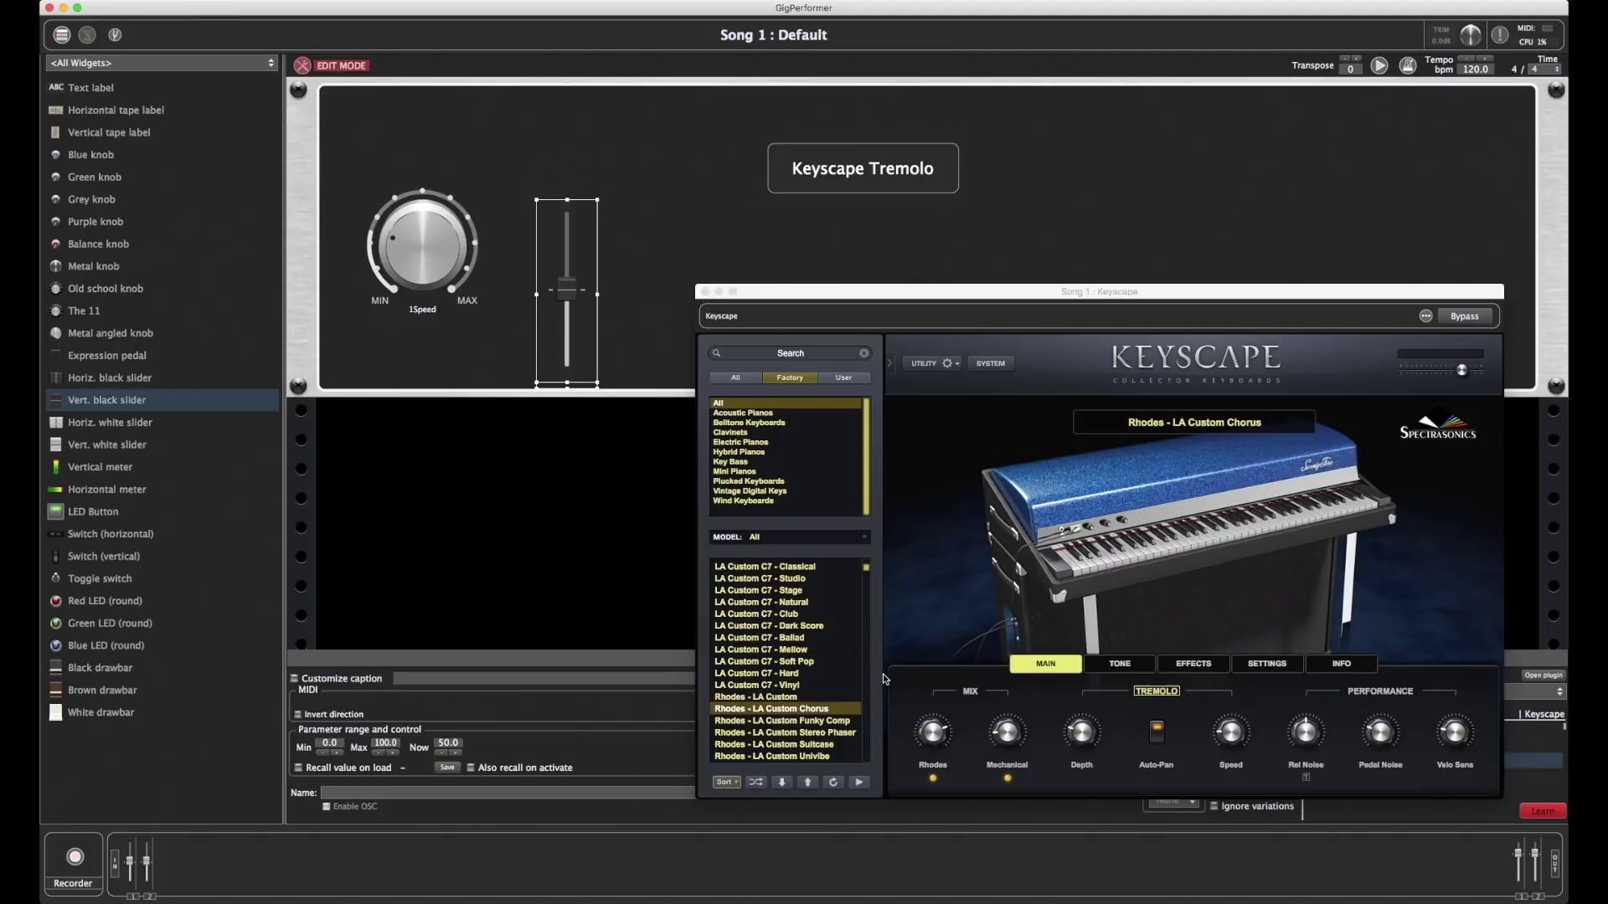
pyautogui.click(936, 733)
pyautogui.moveTo(105, 399); pyautogui.dragTo(668, 277)
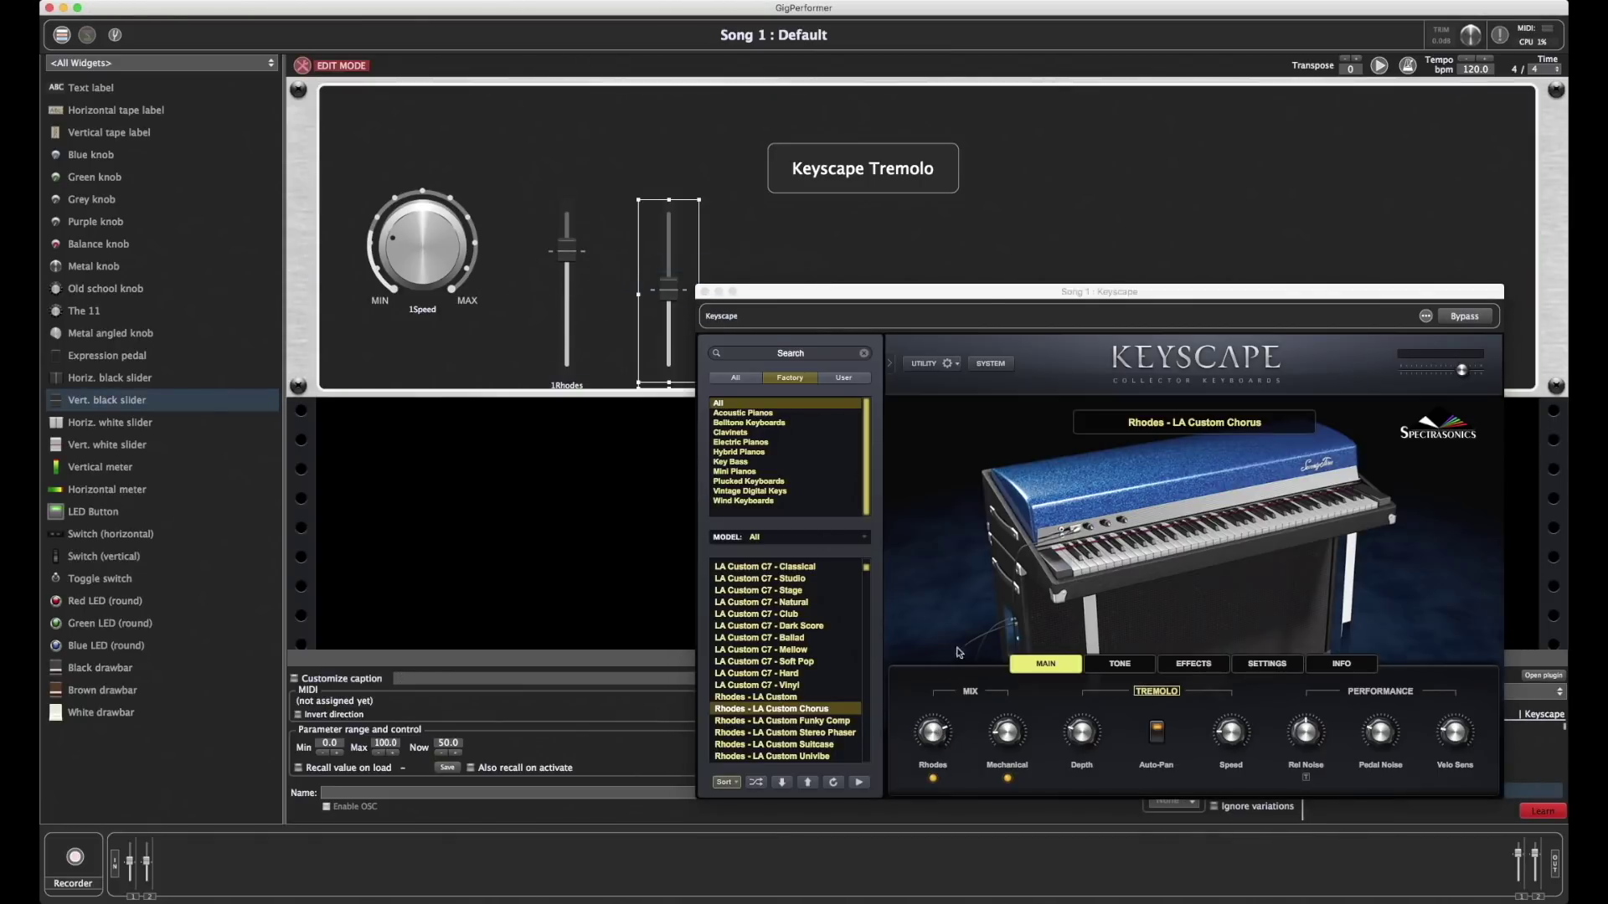
pyautogui.click(1007, 732)
# Step: Move the Rhodes and Mechanical sliders higher on the panel, then leave edit mode and close the Keyscape window
pyautogui.click(565, 289)
pyautogui.moveTo(565, 289); pyautogui.dragTo(562, 260)
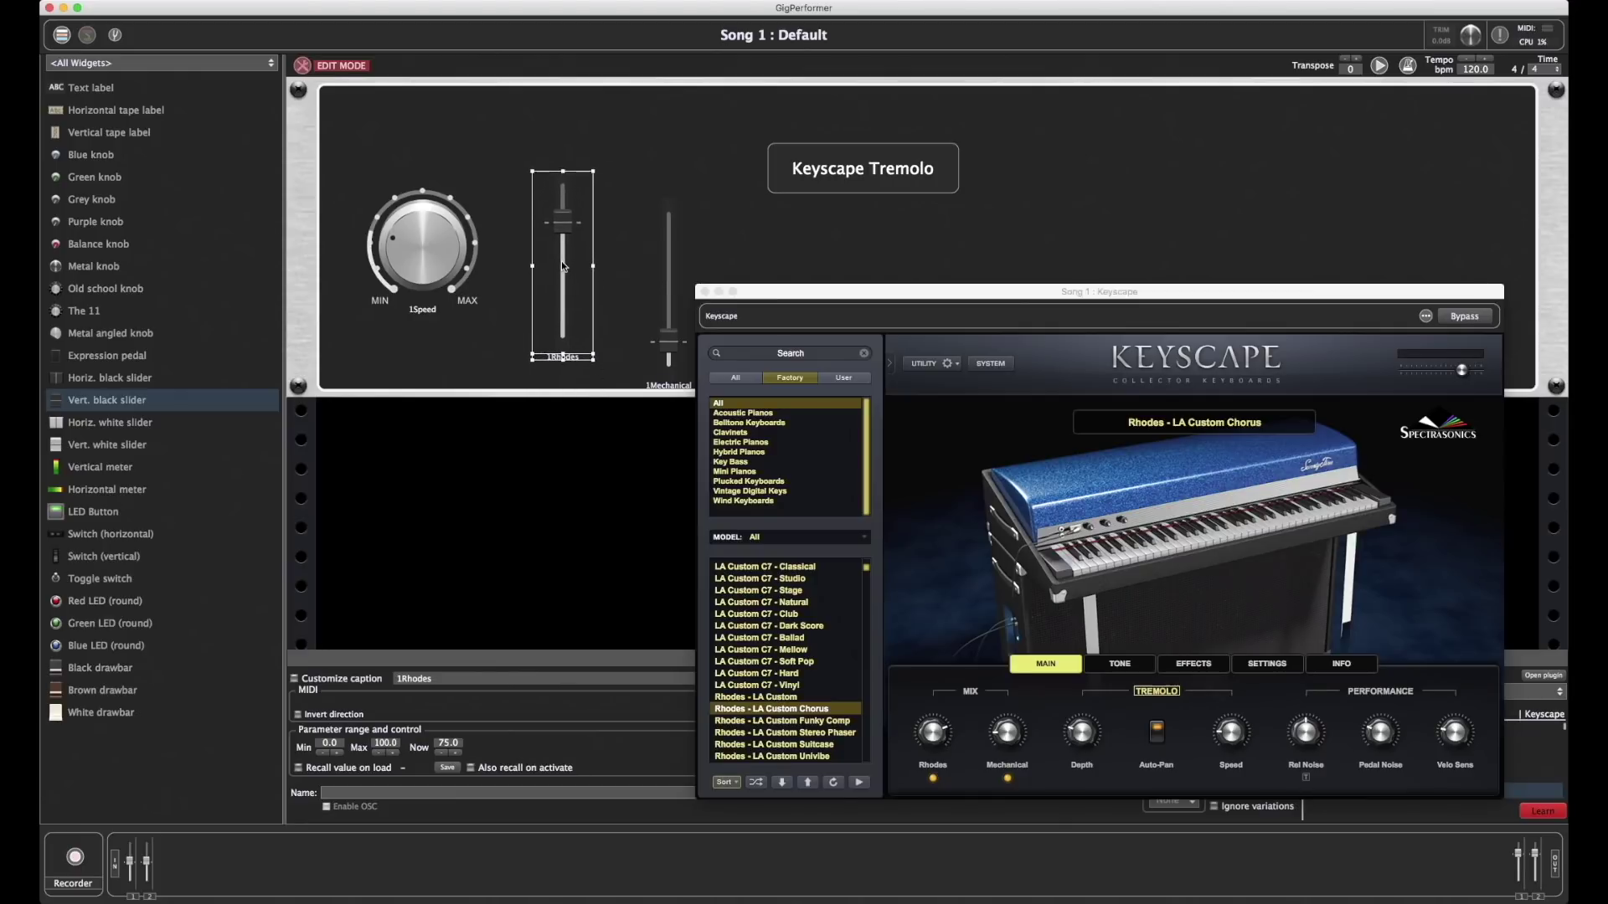
pyautogui.click(661, 273)
pyautogui.moveTo(661, 273); pyautogui.dragTo(652, 241)
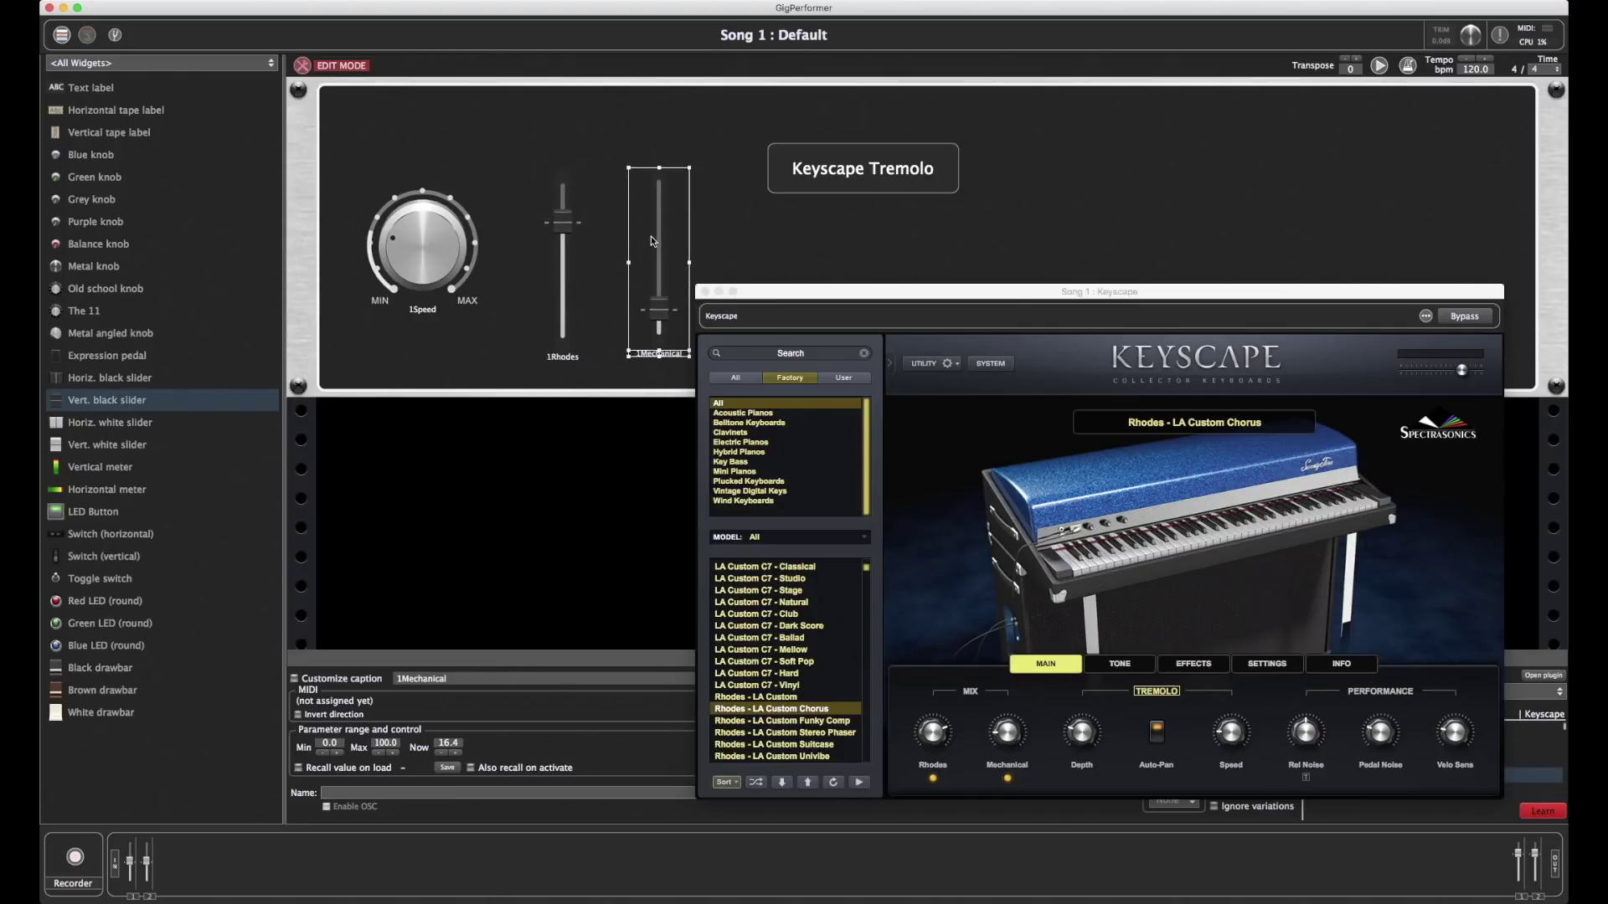
pyautogui.click(303, 65)
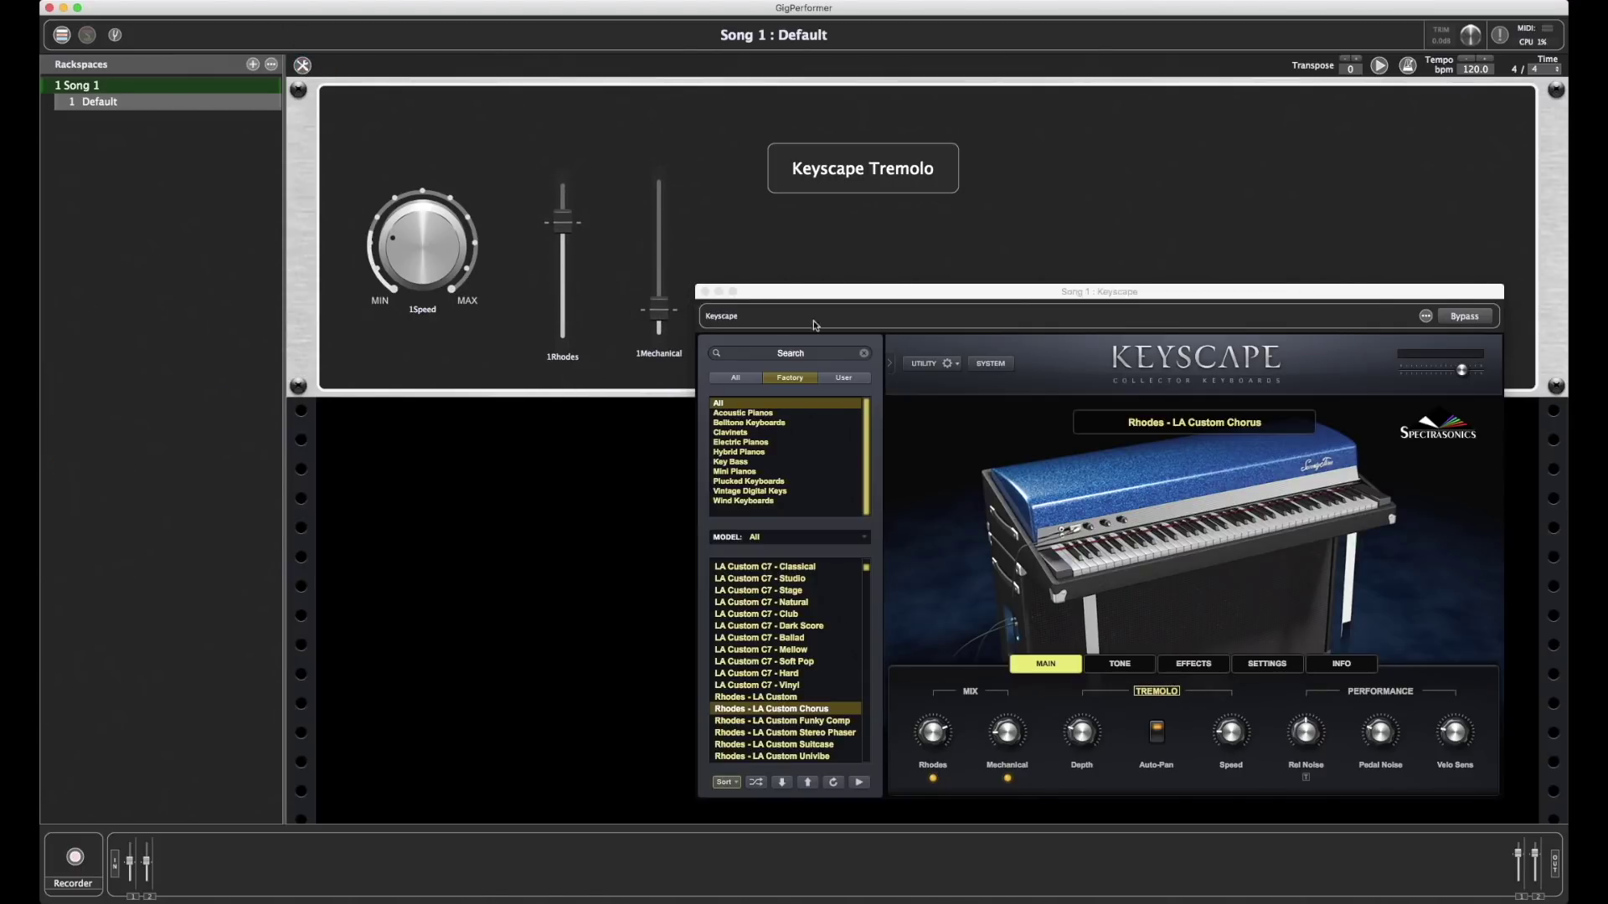
pyautogui.click(704, 291)
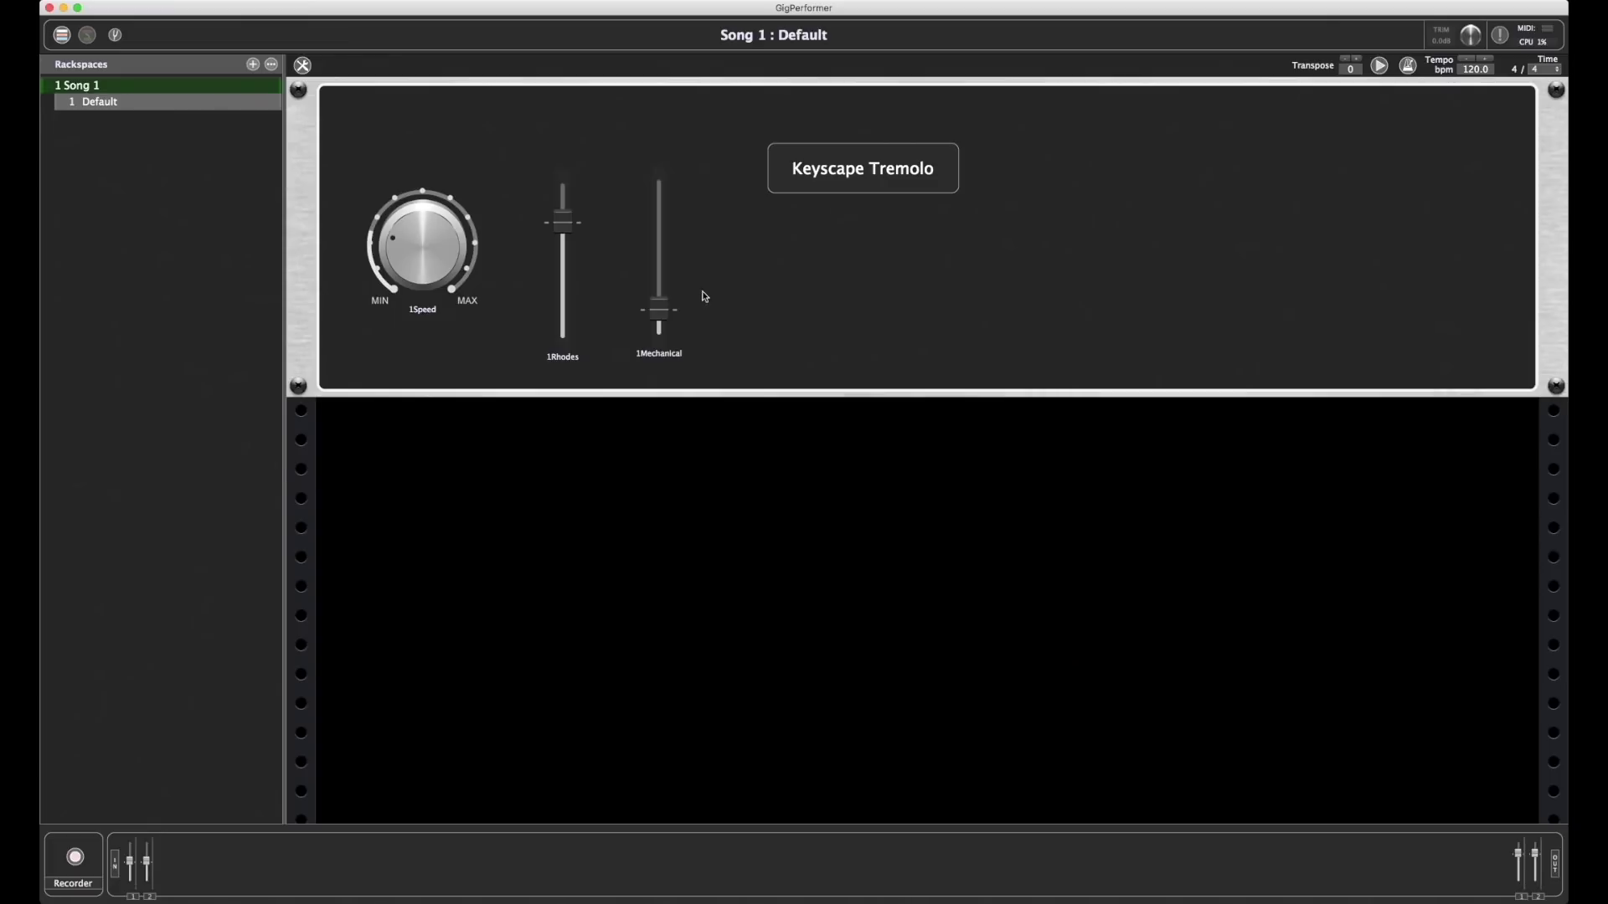
# Step: Duplicate the Song 1 rackspace and rename the copy as Song 2
pyautogui.click(273, 65)
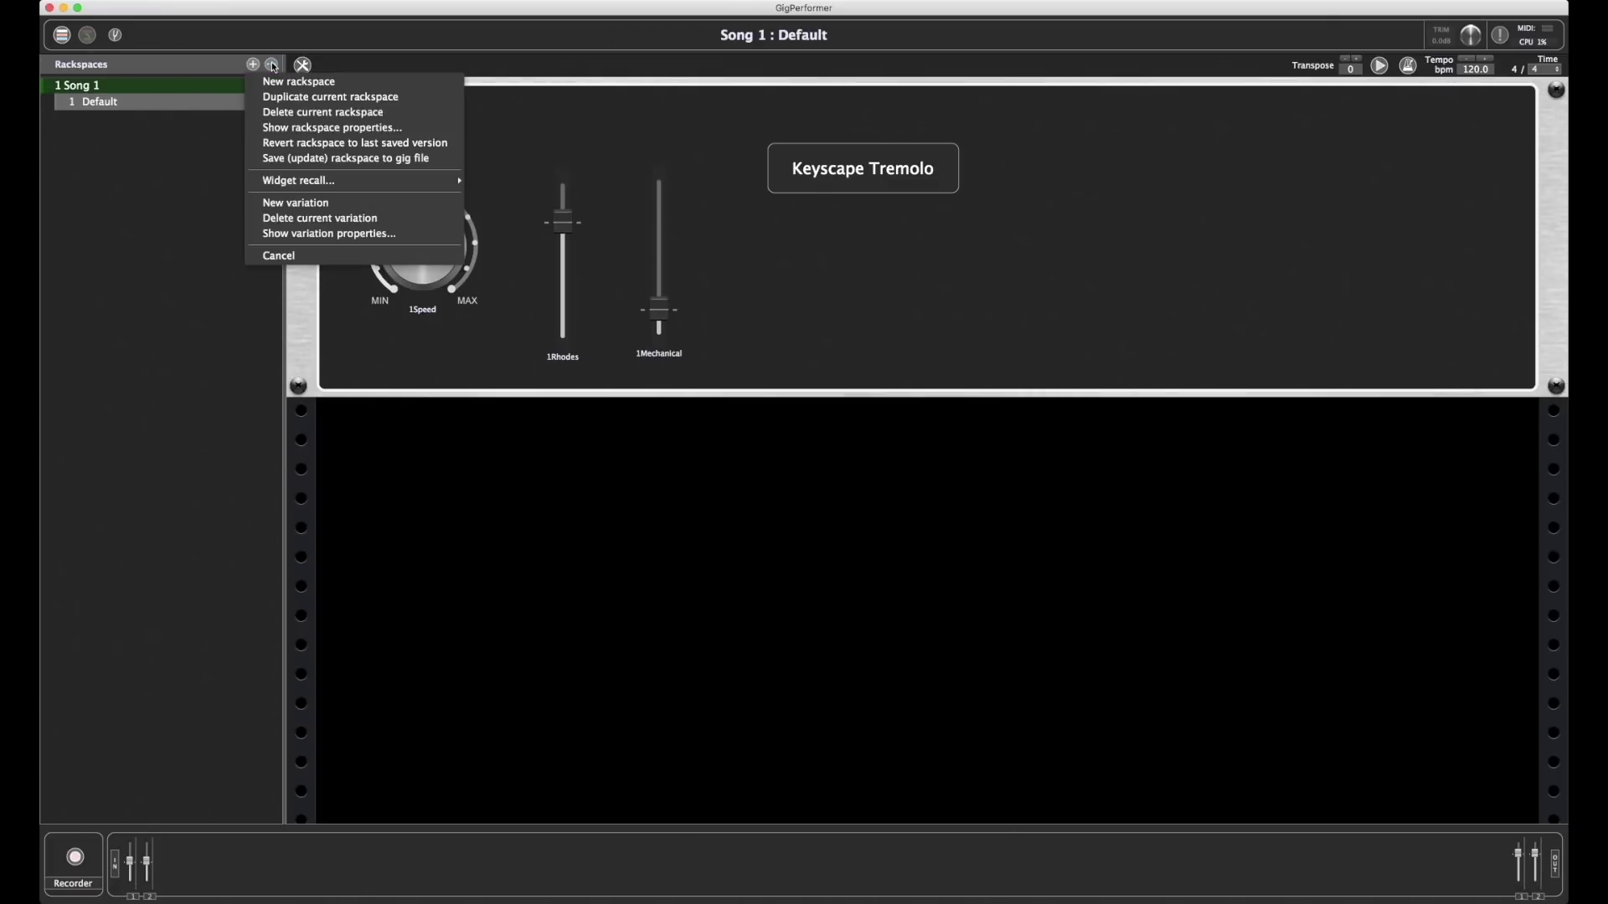
pyautogui.click(289, 97)
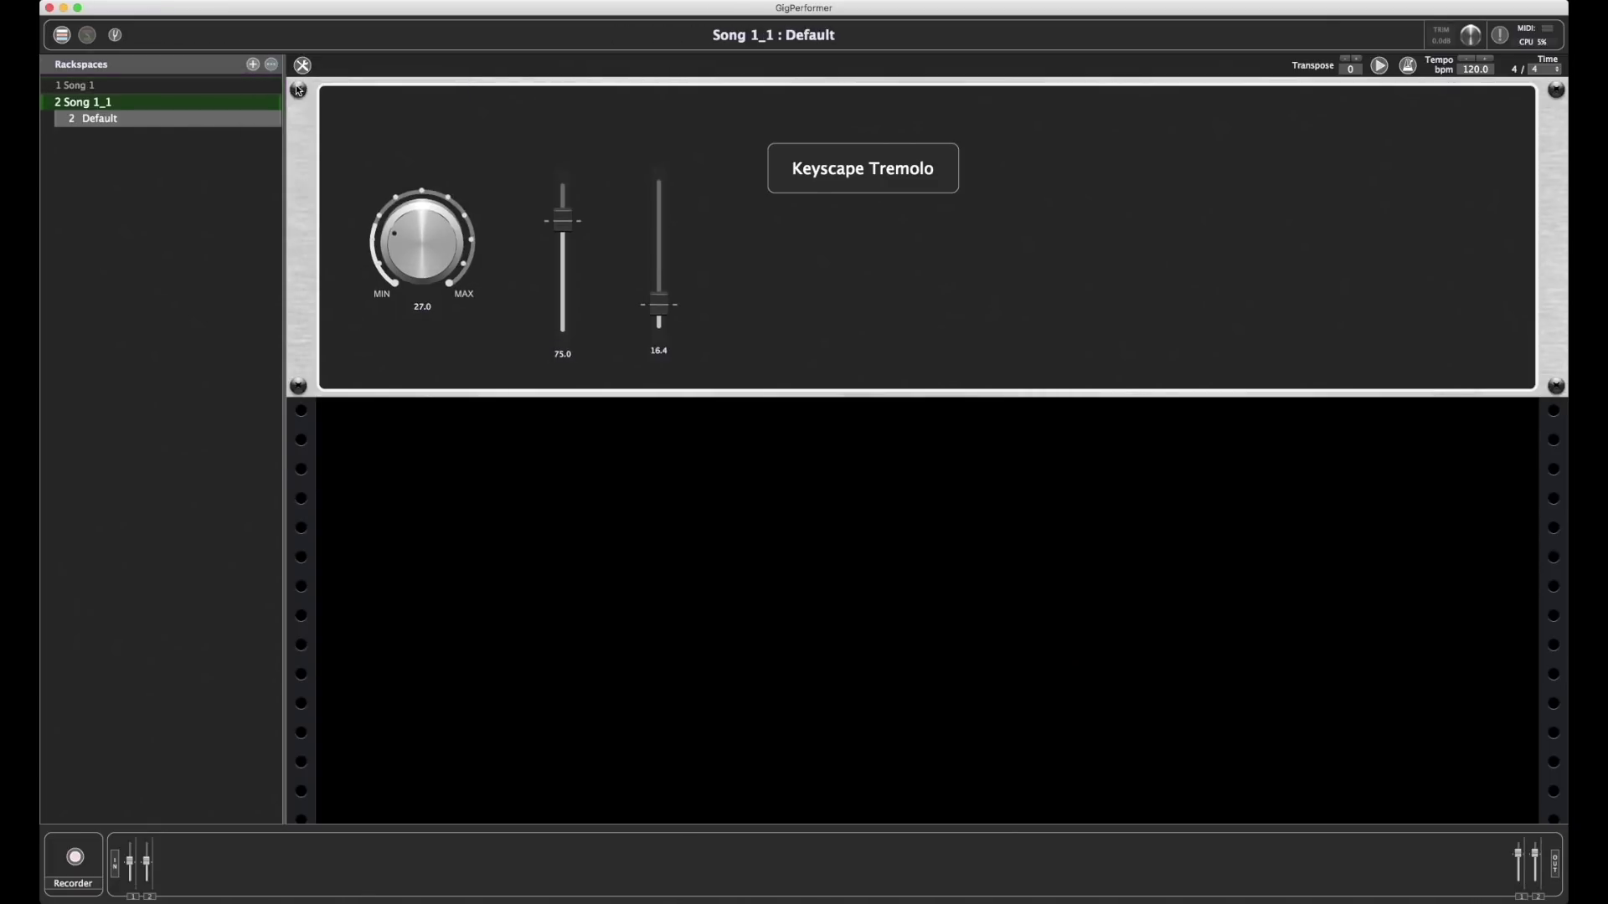
pyautogui.doubleClick(122, 104)
pyautogui.moveTo(129, 331); pyautogui.dragTo(209, 313)
pyautogui.write('So')
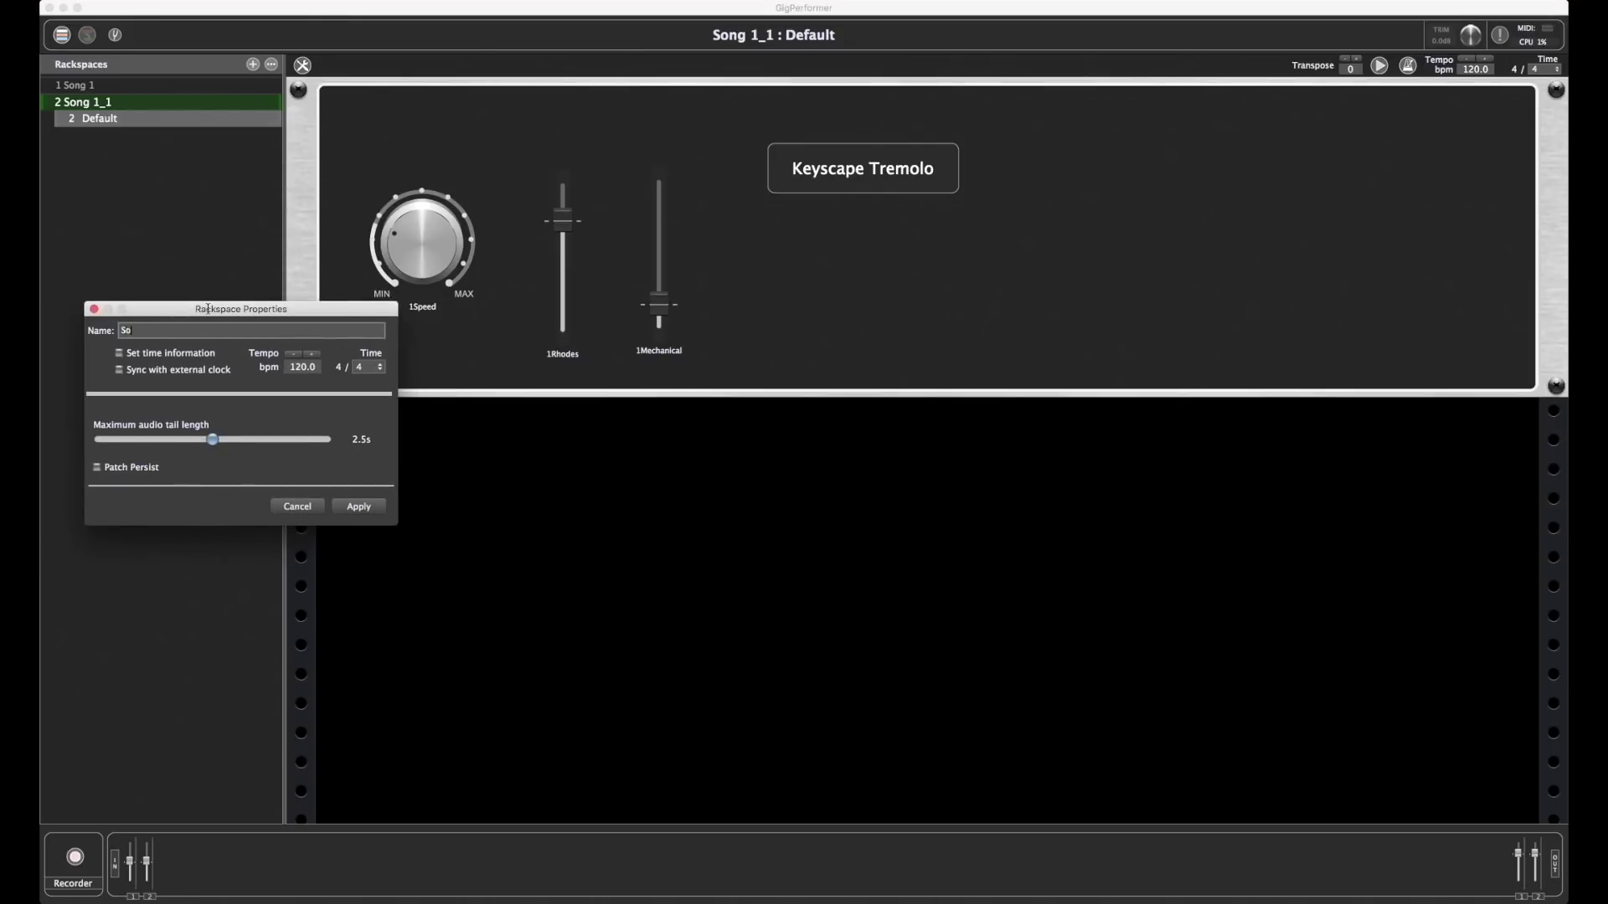
pyautogui.write('ng 2')
pyautogui.press('Return')
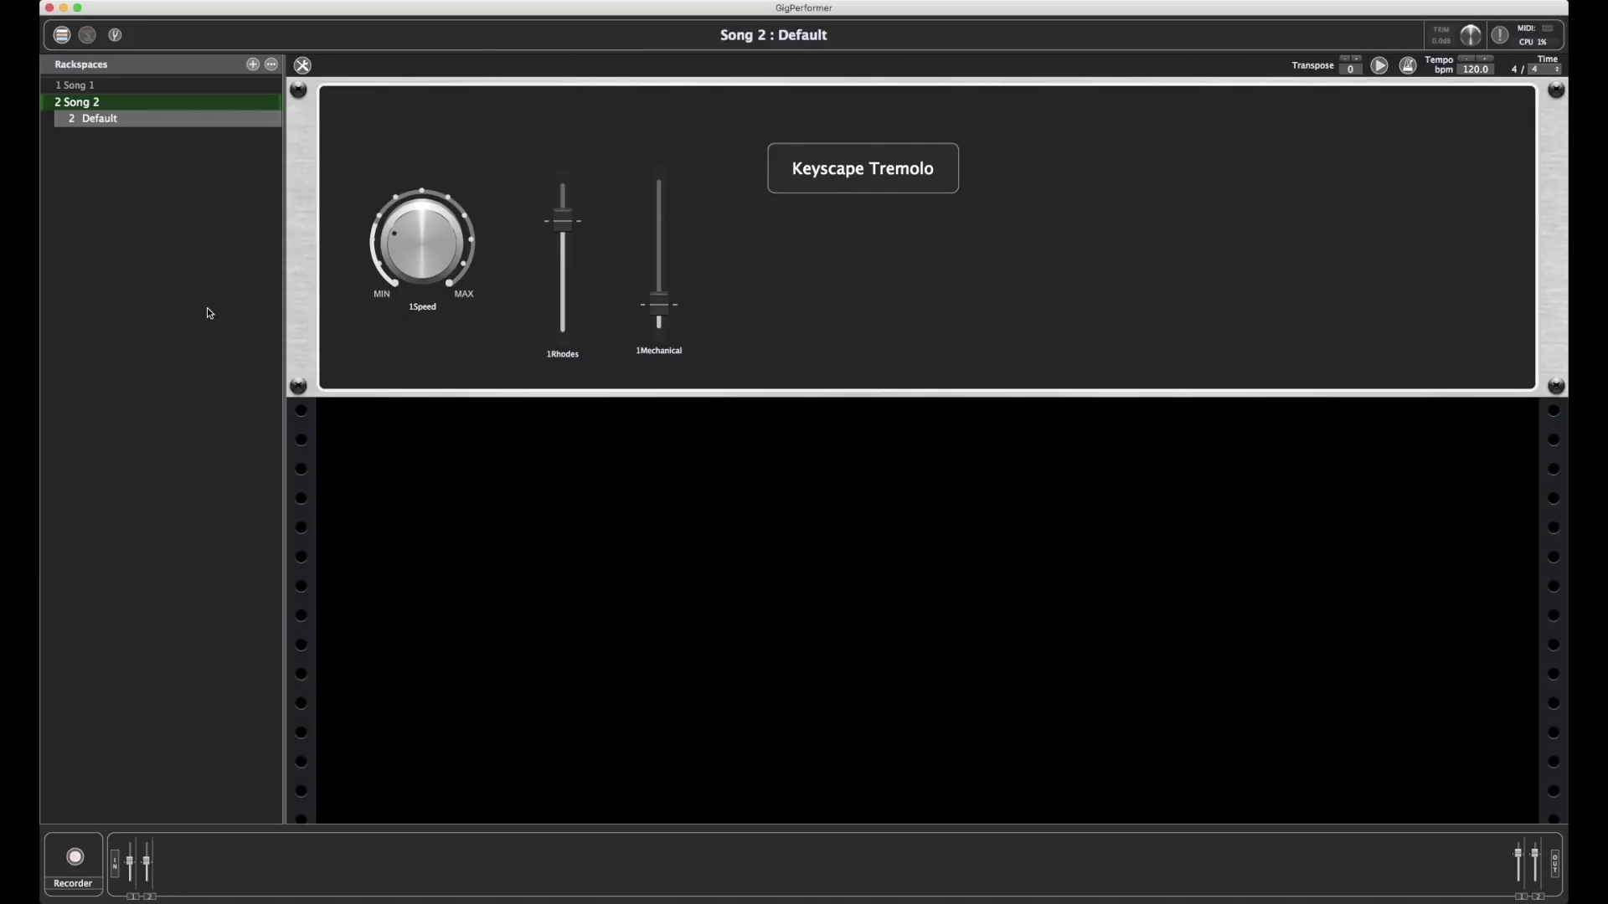
# Step: Replace the Keyscape plugin in Song 2's wiring with Chromaphone 2 (AudioUnit)
pyautogui.click(88, 34)
pyautogui.rightClick(549, 316)
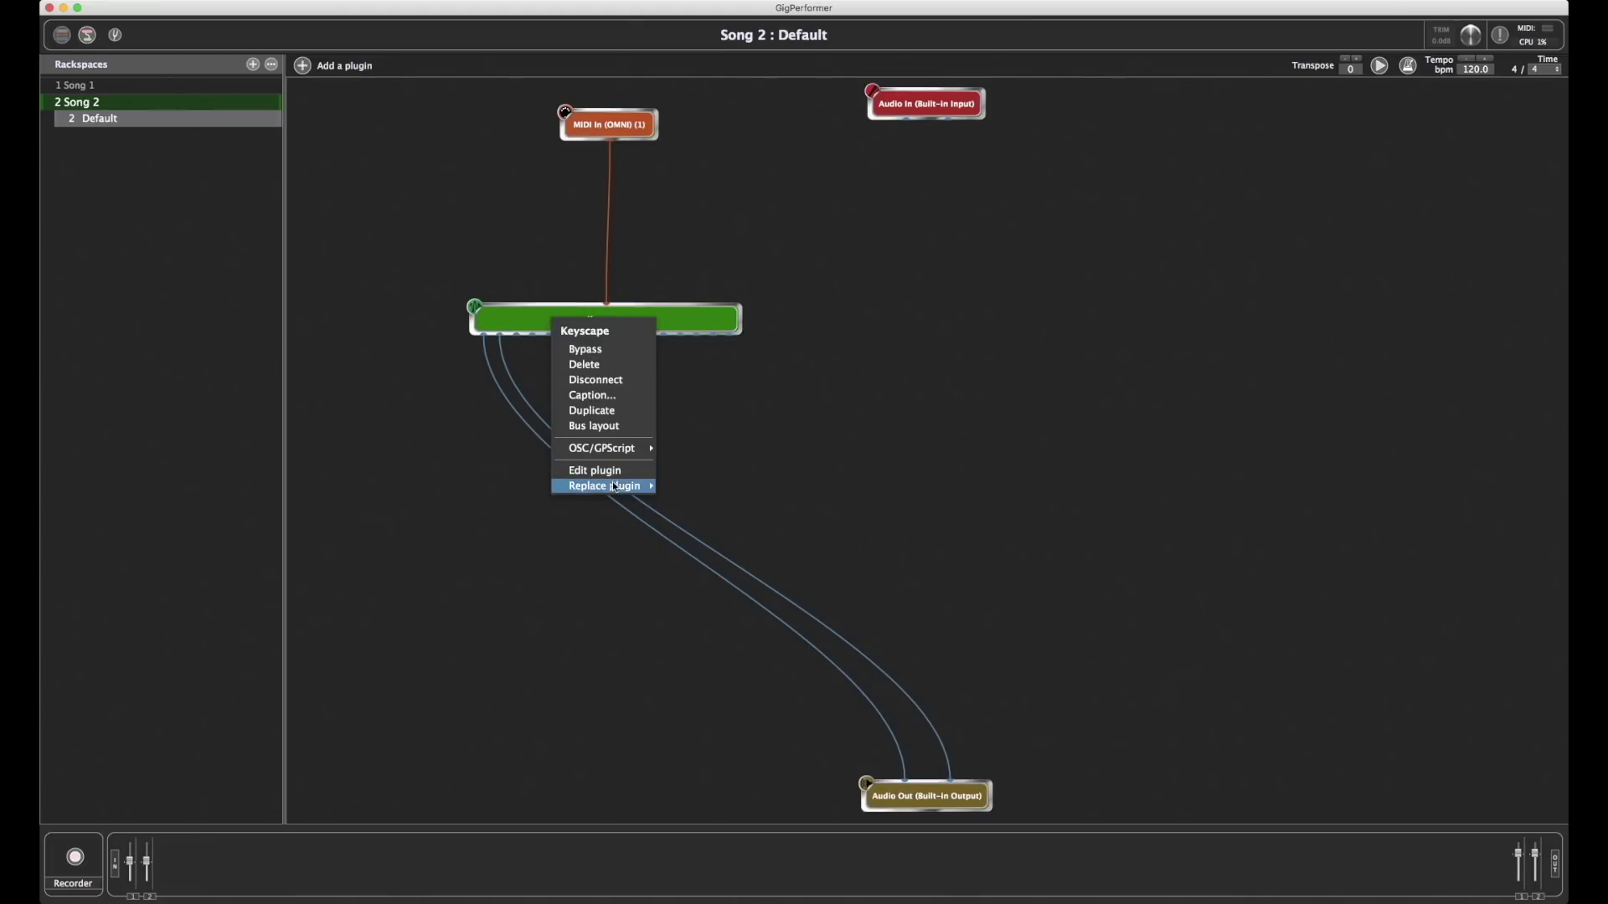
pyautogui.moveTo(607, 487)
pyautogui.moveTo(737, 617)
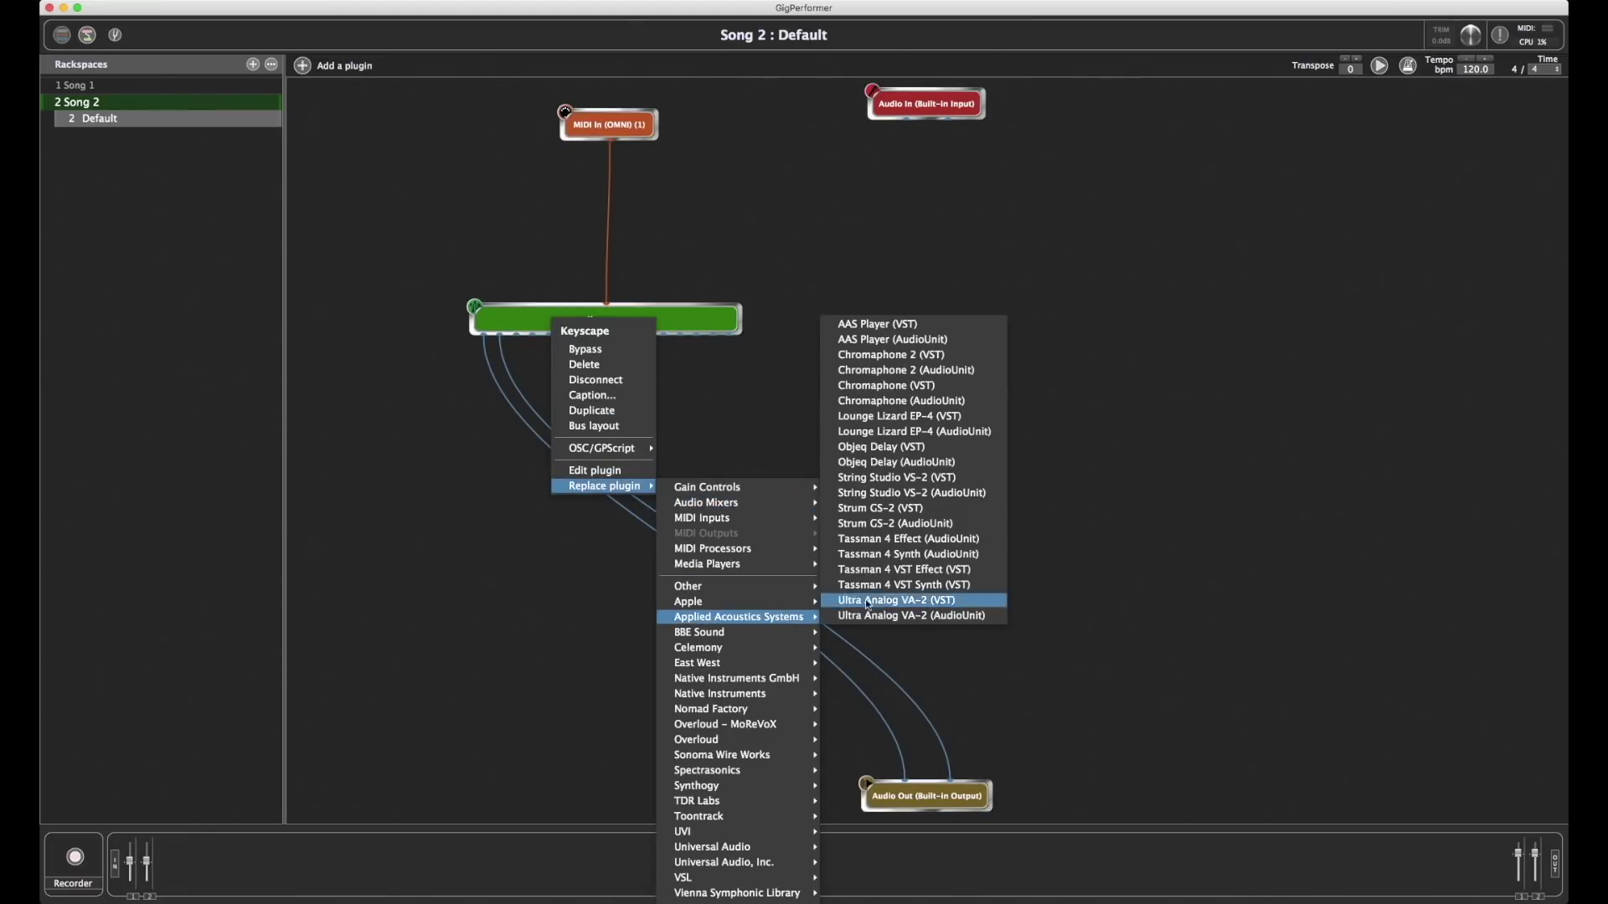
pyautogui.click(903, 373)
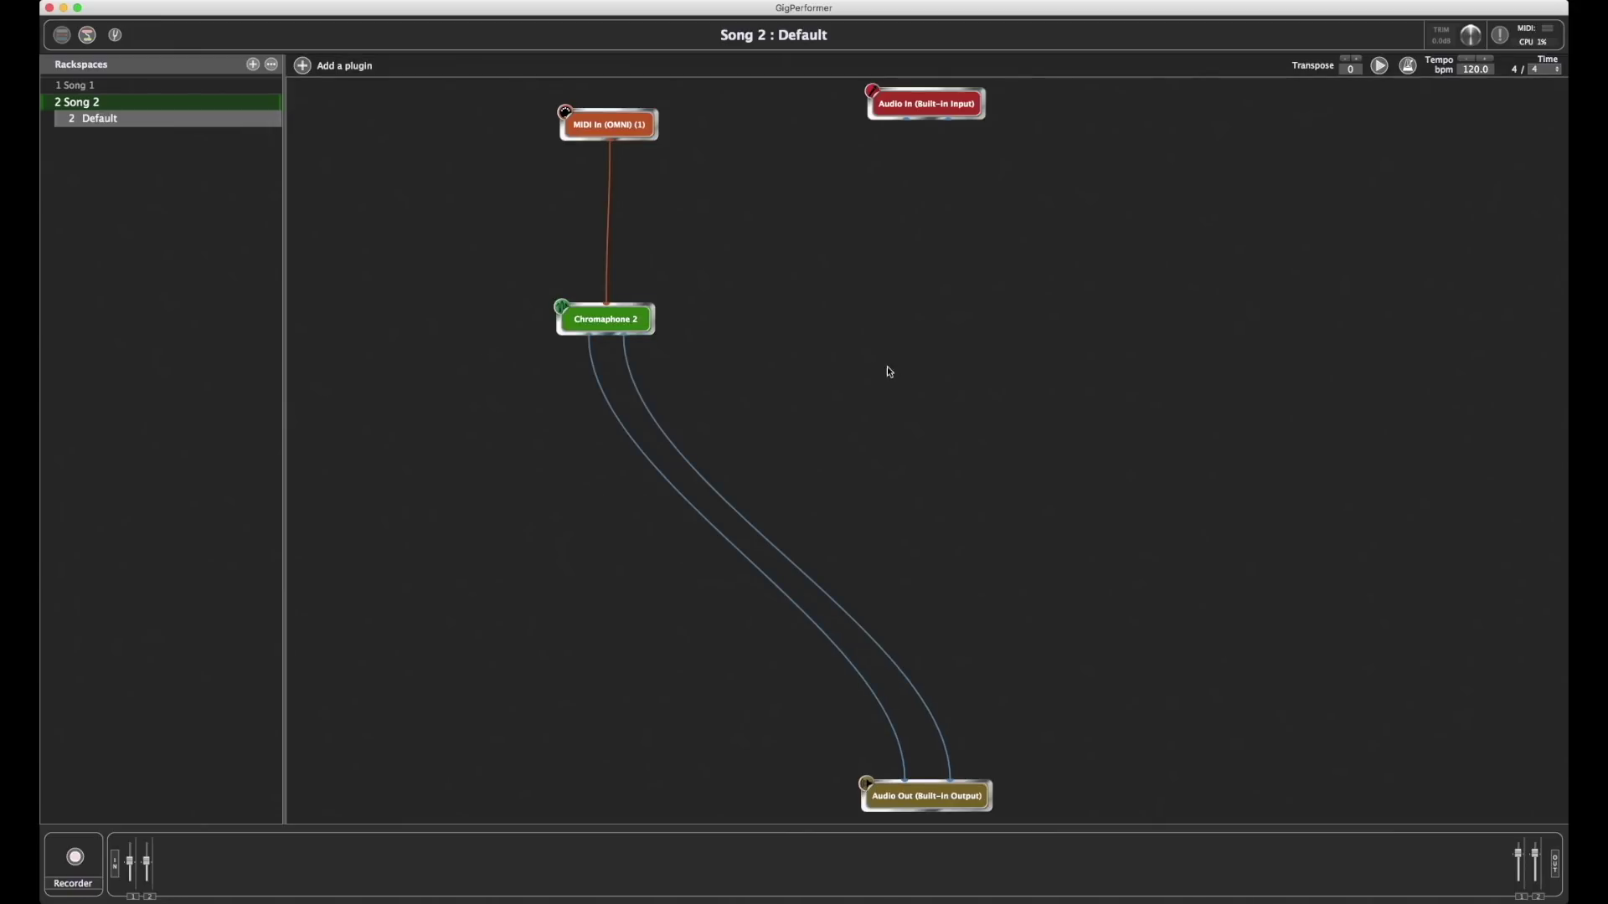
# Step: Change the caption of Song 2's front-panel text label to "Chromaphone FX" and leave edit mode
pyautogui.click(61, 34)
pyautogui.click(301, 65)
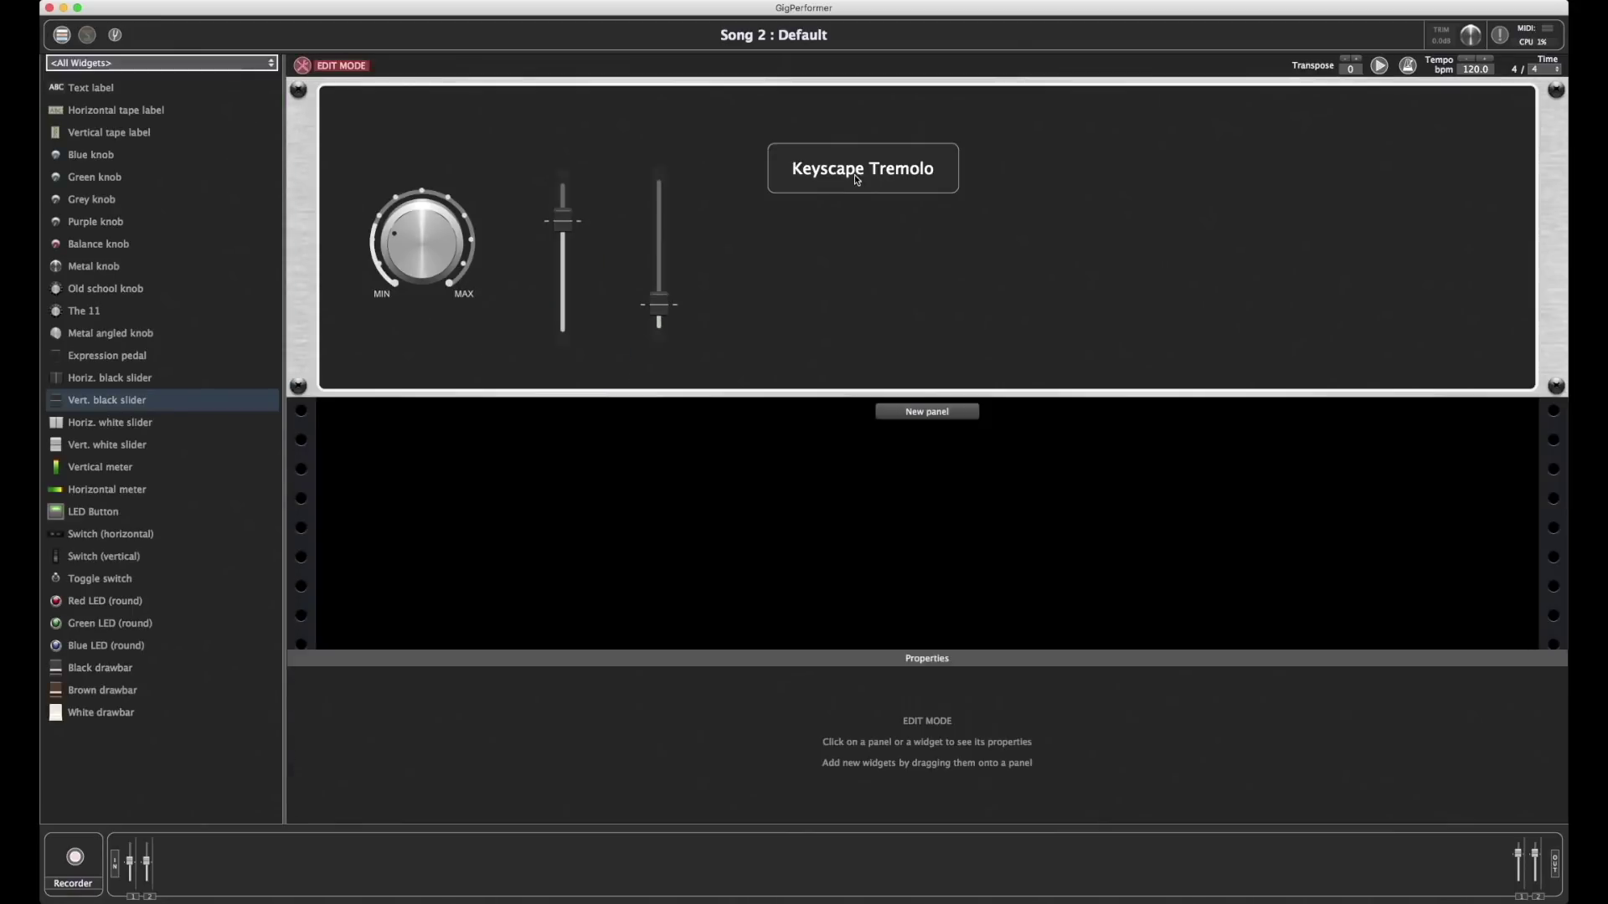
pyautogui.click(471, 680)
pyautogui.write('Chromaphone FX')
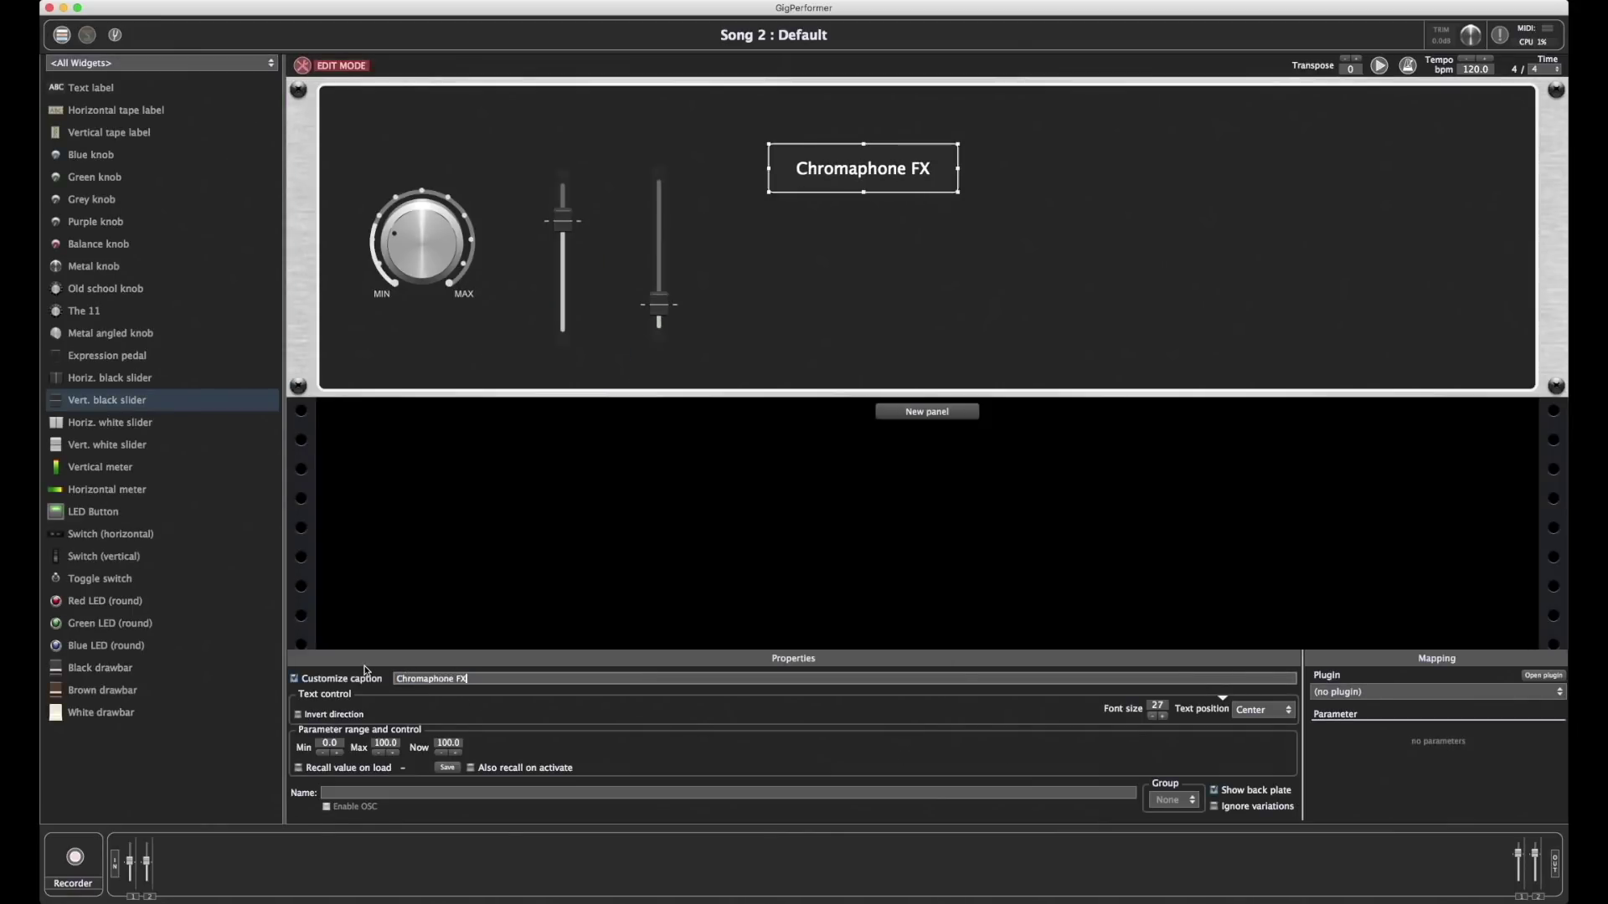
pyautogui.click(302, 66)
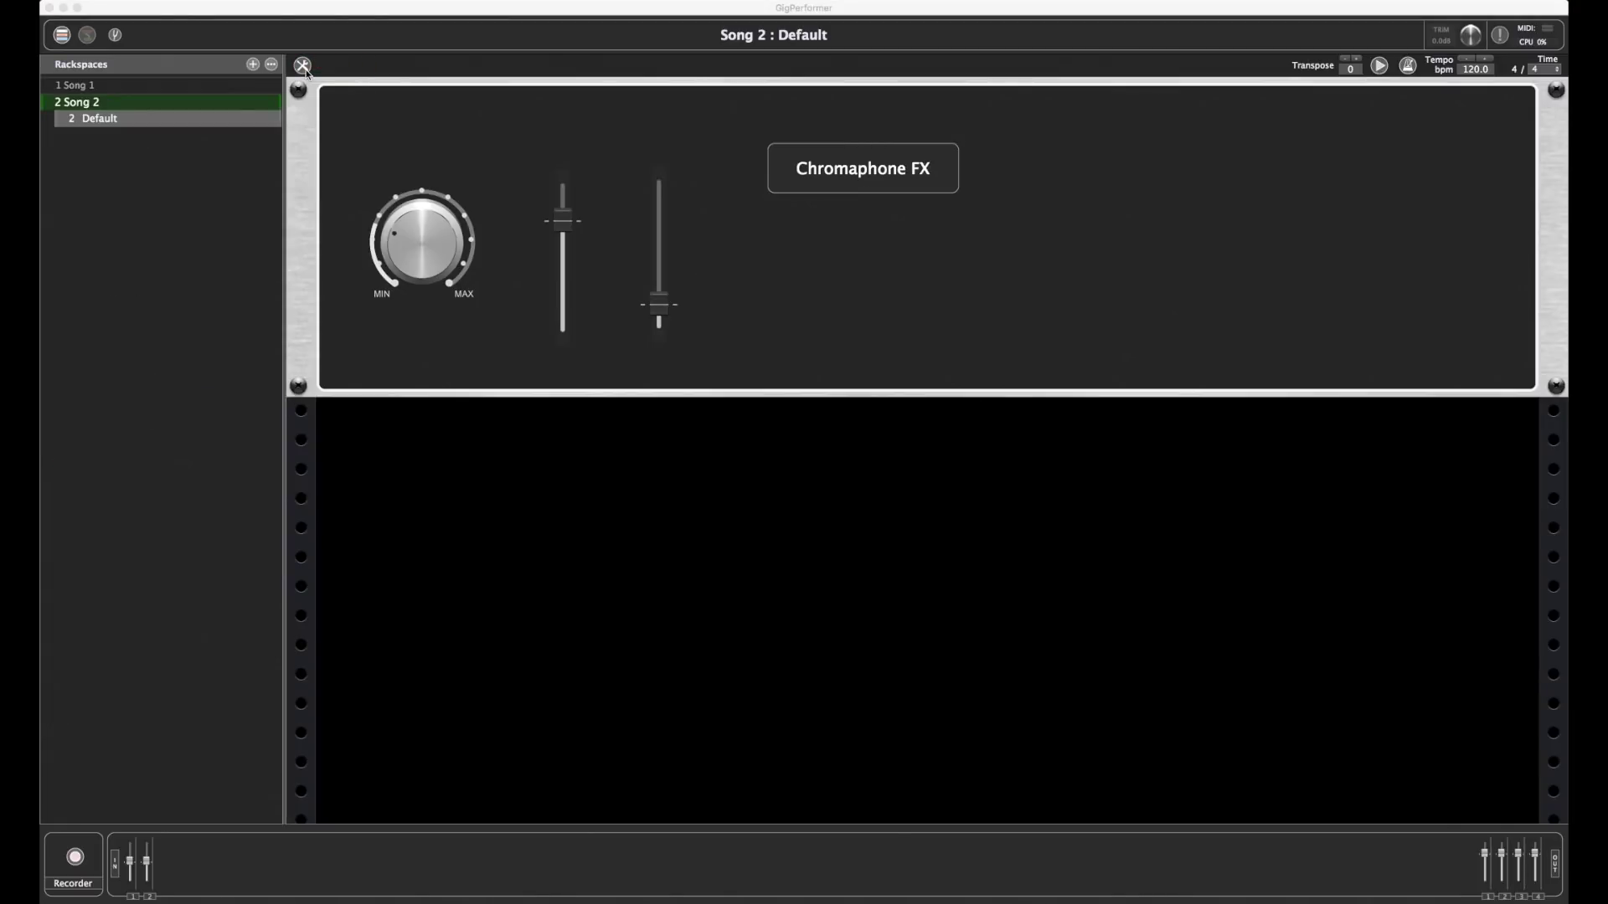
# Step: Add a new variation to the Song 1 rackspace, keeping the suggested name
pyautogui.click(187, 87)
pyautogui.click(270, 64)
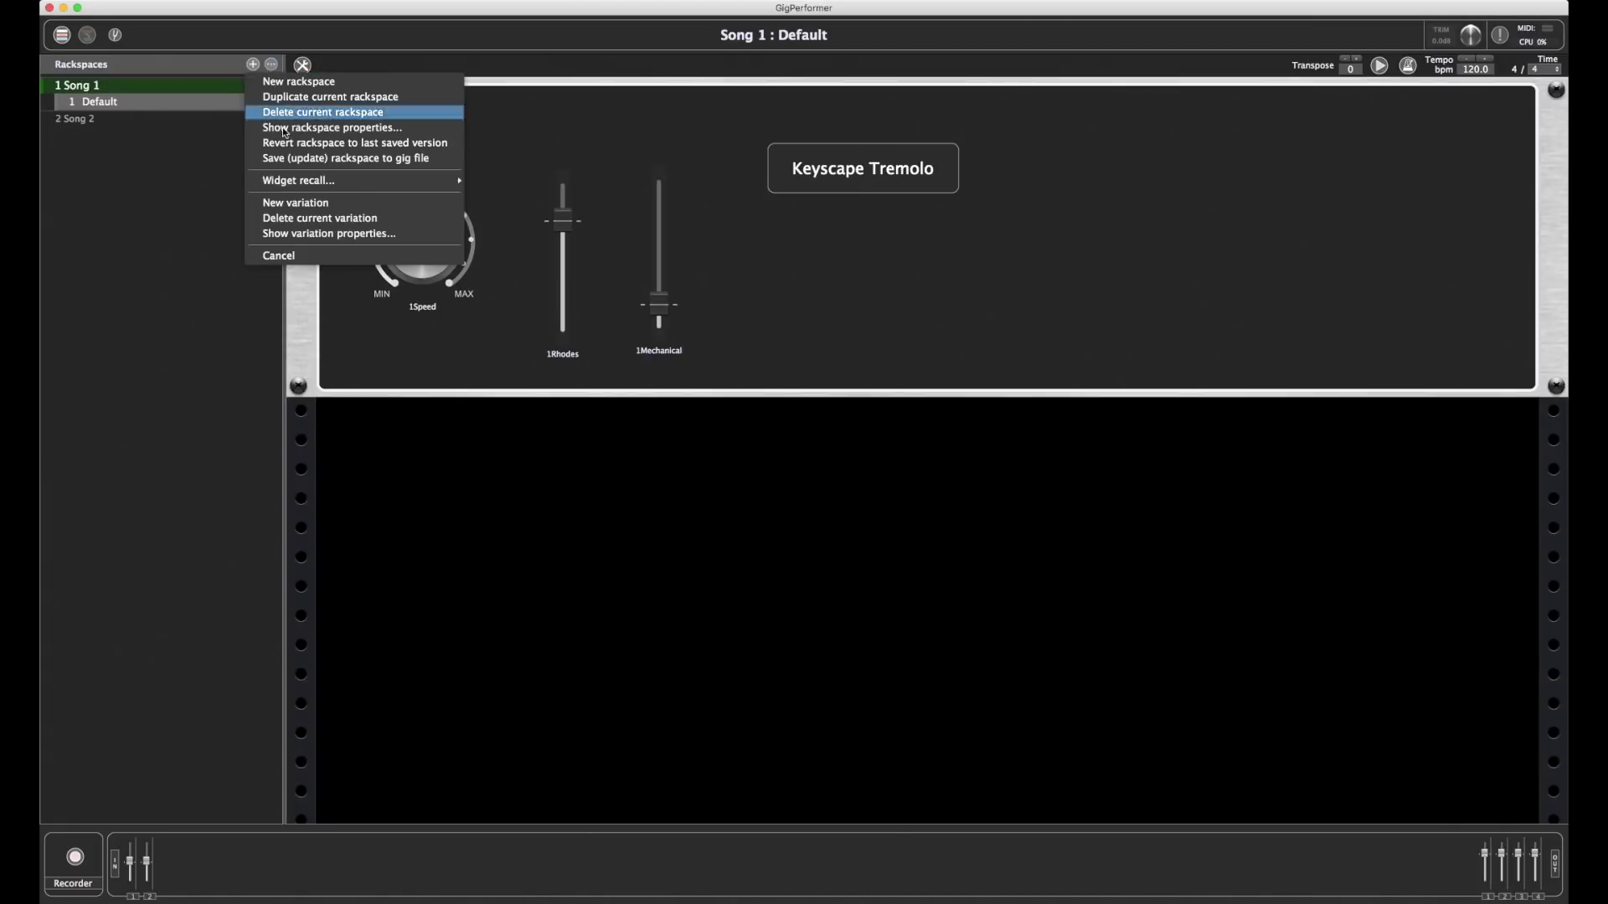
pyautogui.click(299, 203)
pyautogui.click(770, 507)
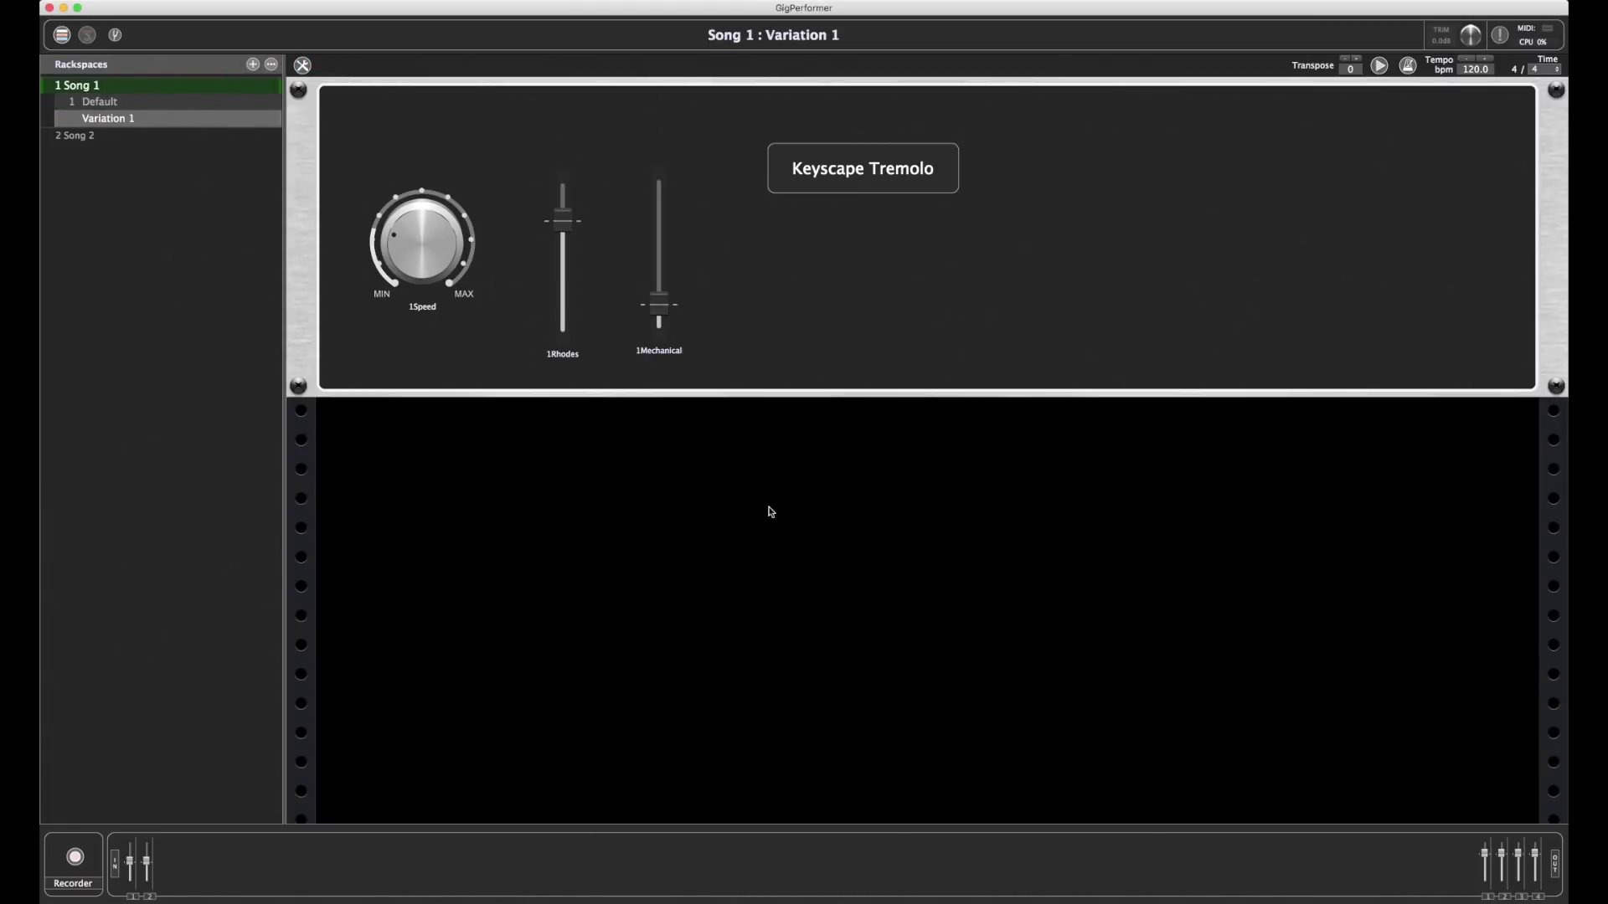
# Step: In Variation 1, lower the Rhodes slider, raise the Mechanical slider and turn the Speed knob up to about 37.7
pyautogui.moveTo(562, 220); pyautogui.dragTo(562, 281)
pyautogui.moveTo(659, 304); pyautogui.dragTo(659, 235)
pyautogui.moveTo(422, 219); pyautogui.dragTo(422, 197)
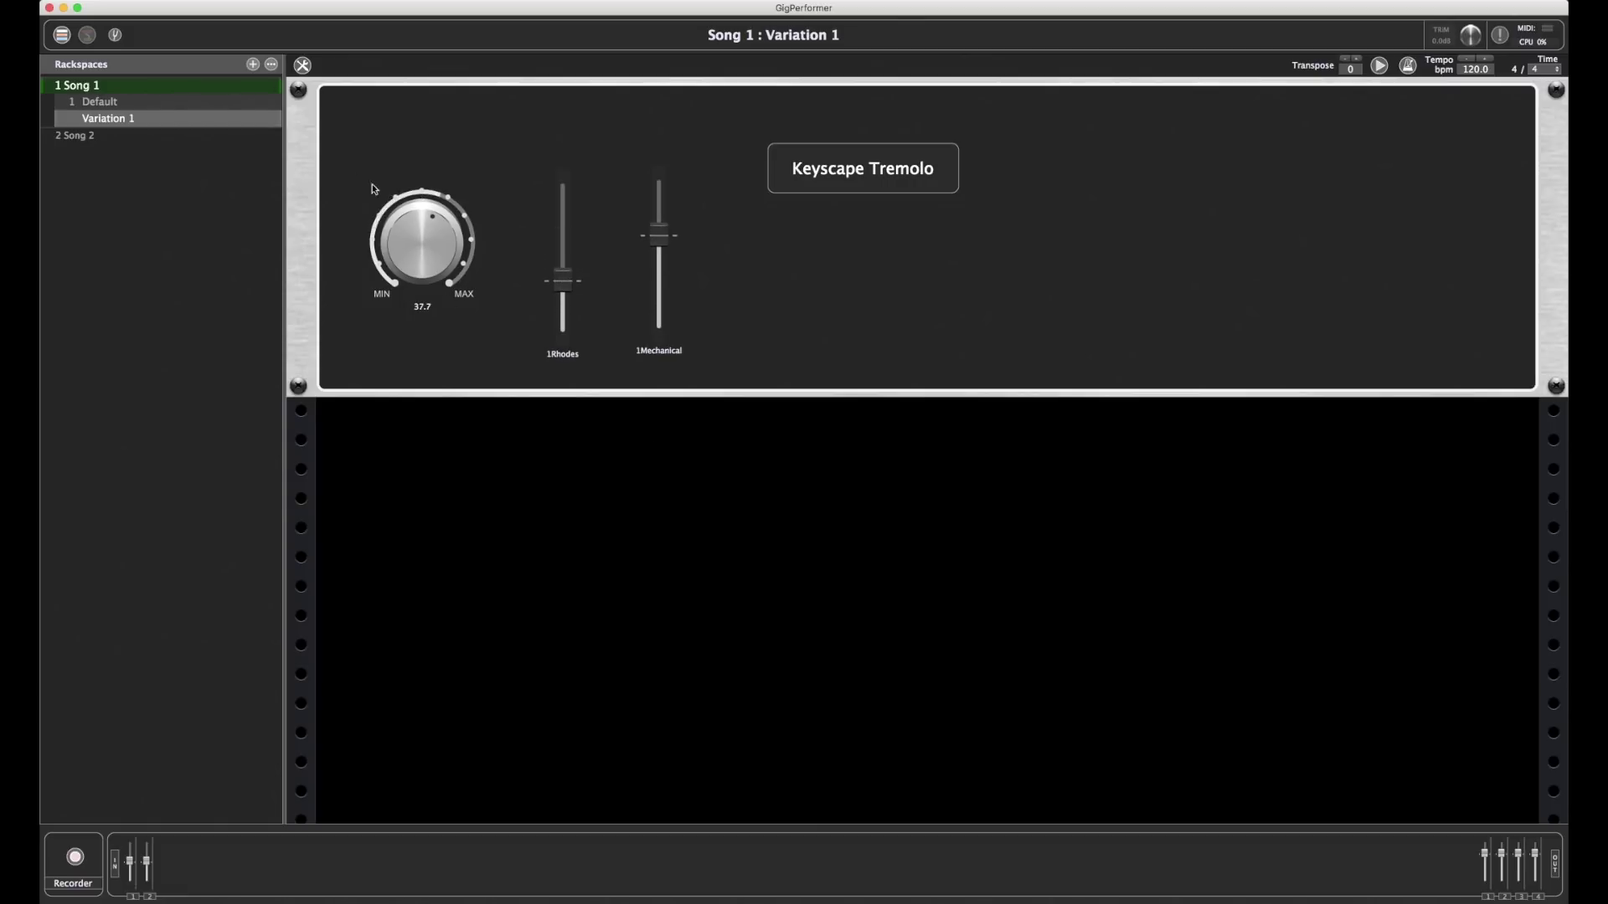
# Step: Switch back and forth between Song 1's two variations and Song 2 to compare their front-panel widget settings
pyautogui.click(148, 100)
pyautogui.click(133, 114)
pyautogui.click(99, 136)
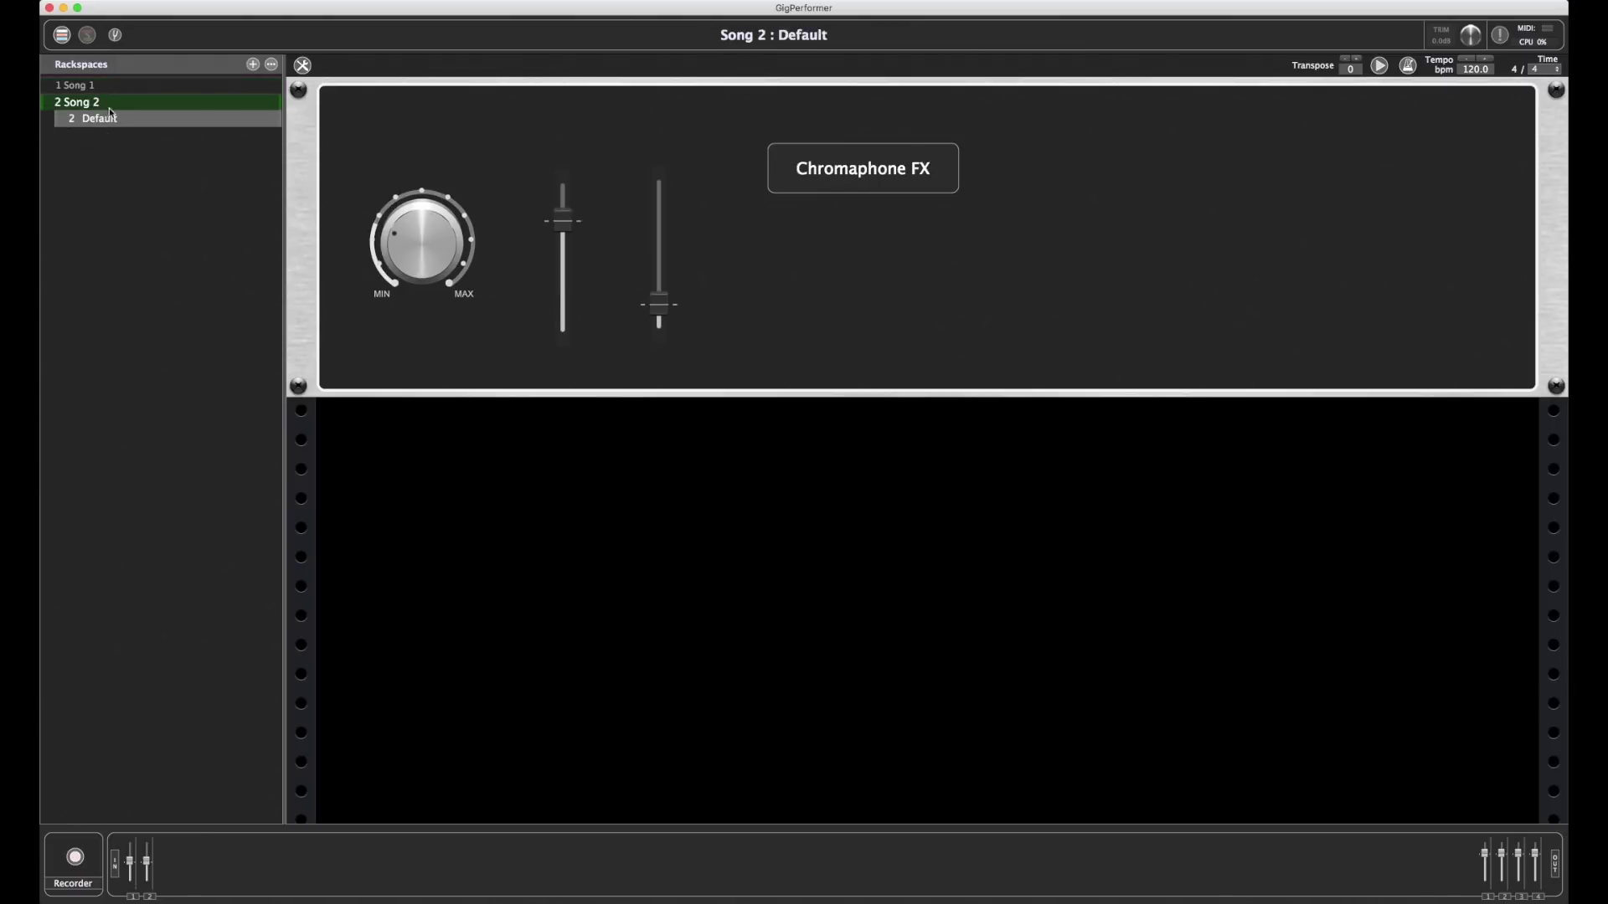
pyautogui.click(112, 84)
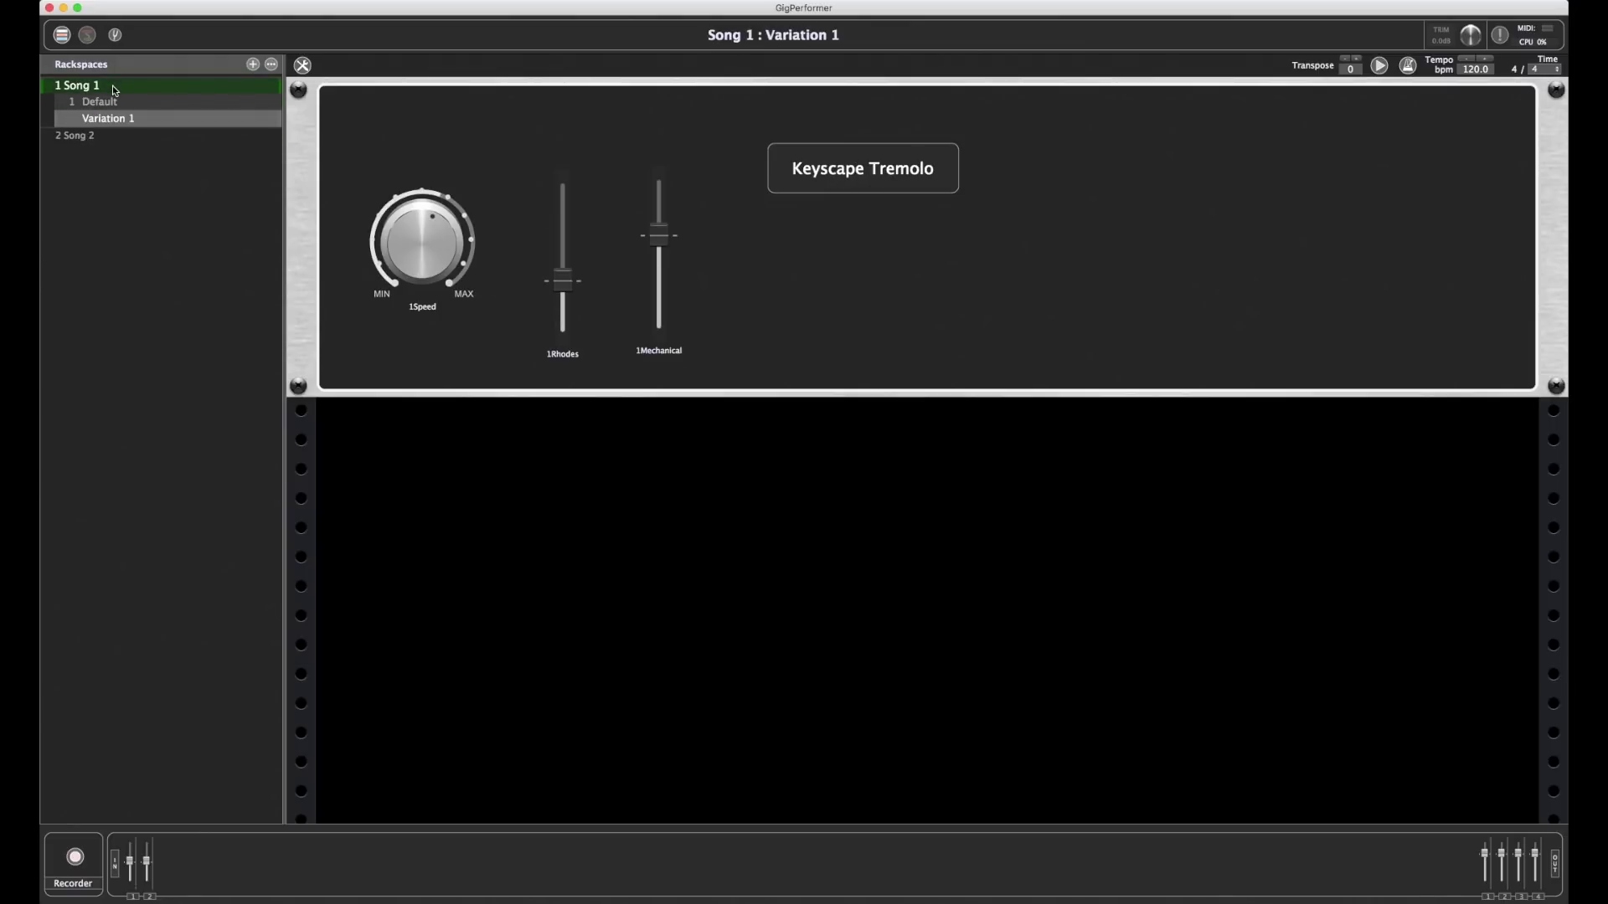
pyautogui.click(88, 135)
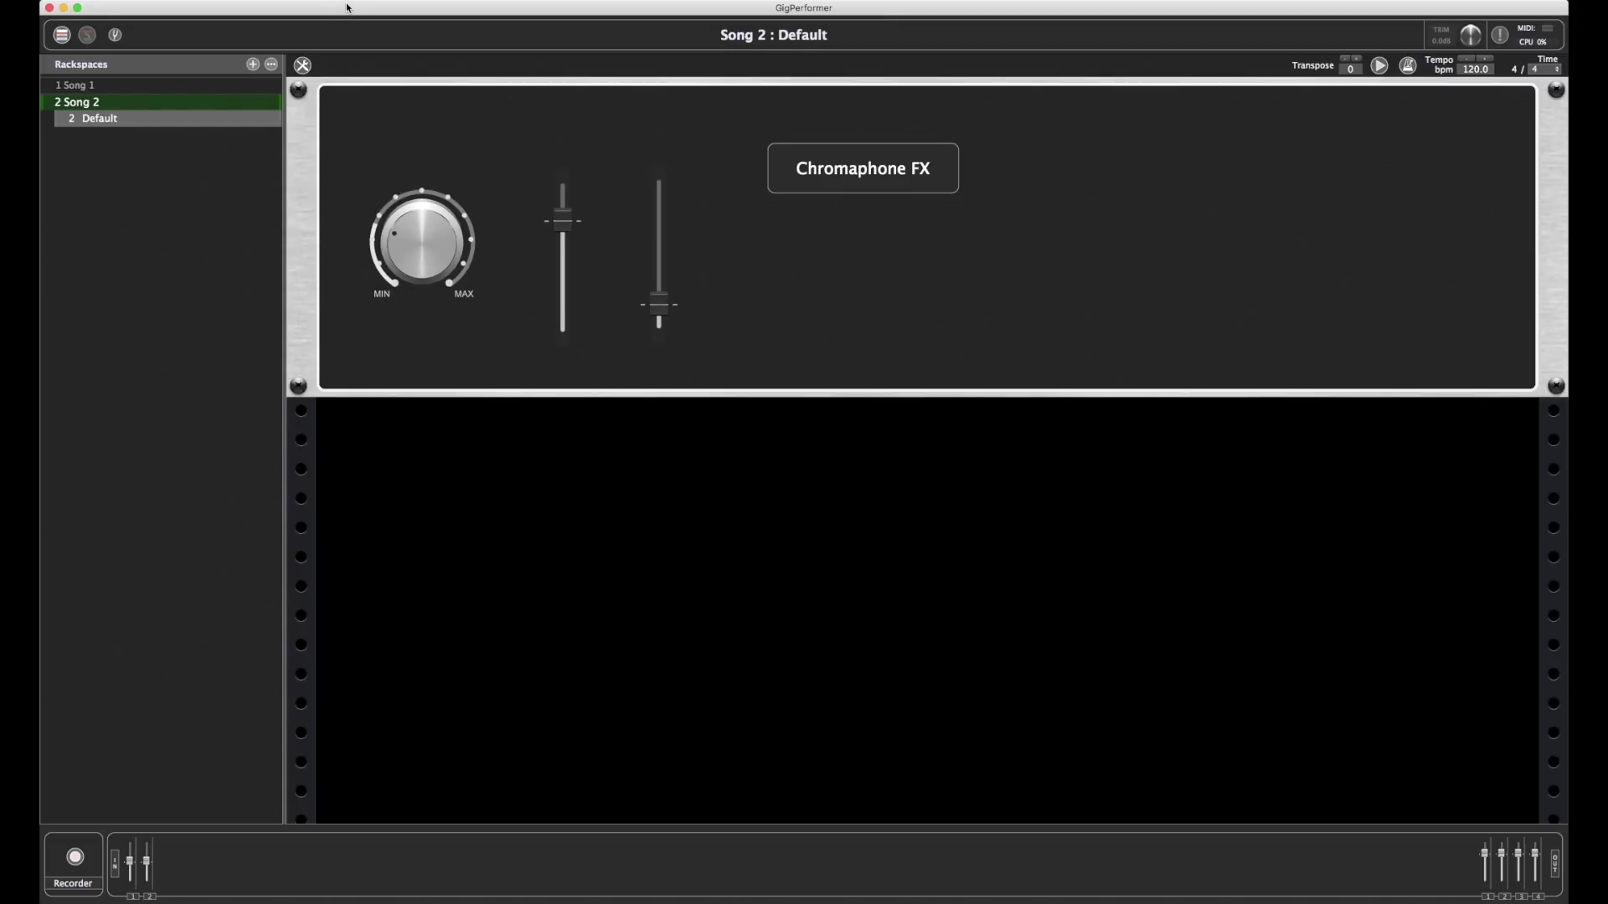
pyautogui.press('Up')
pyautogui.press('Up')
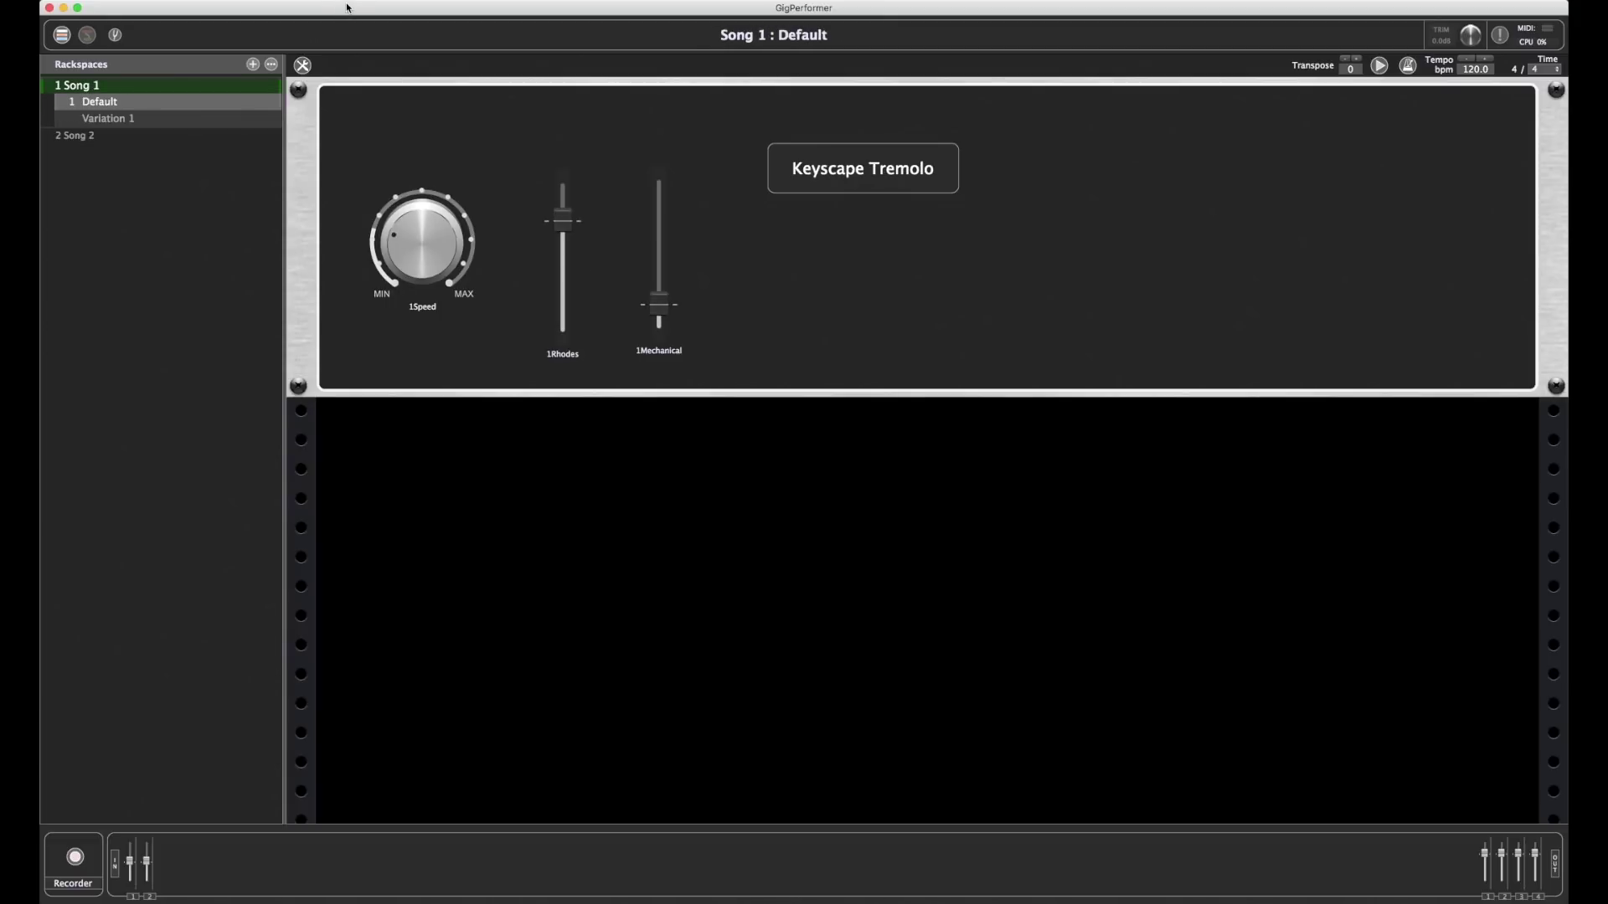
pyautogui.press('Down')
pyautogui.press('Down')
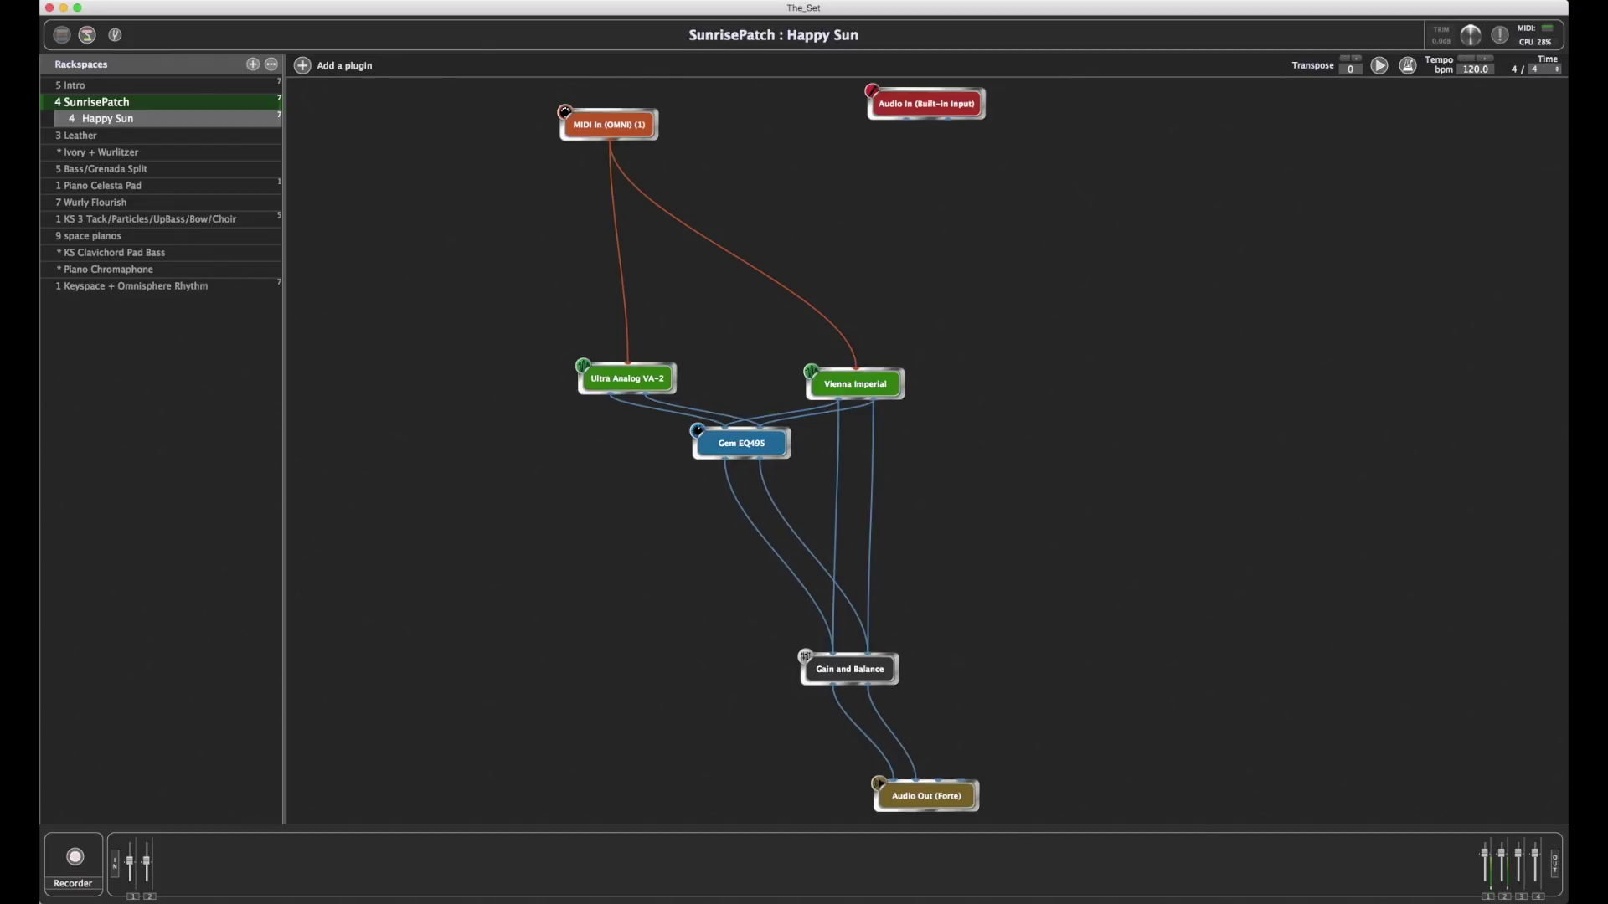
# Step: Step through The_Set gig's rackspaces from SunrisePatch to Bass/Grenada Split, examining their plugin wiring
pyautogui.press('Down')
pyautogui.press('Down')
pyautogui.press('Down')
pyautogui.press('Down')
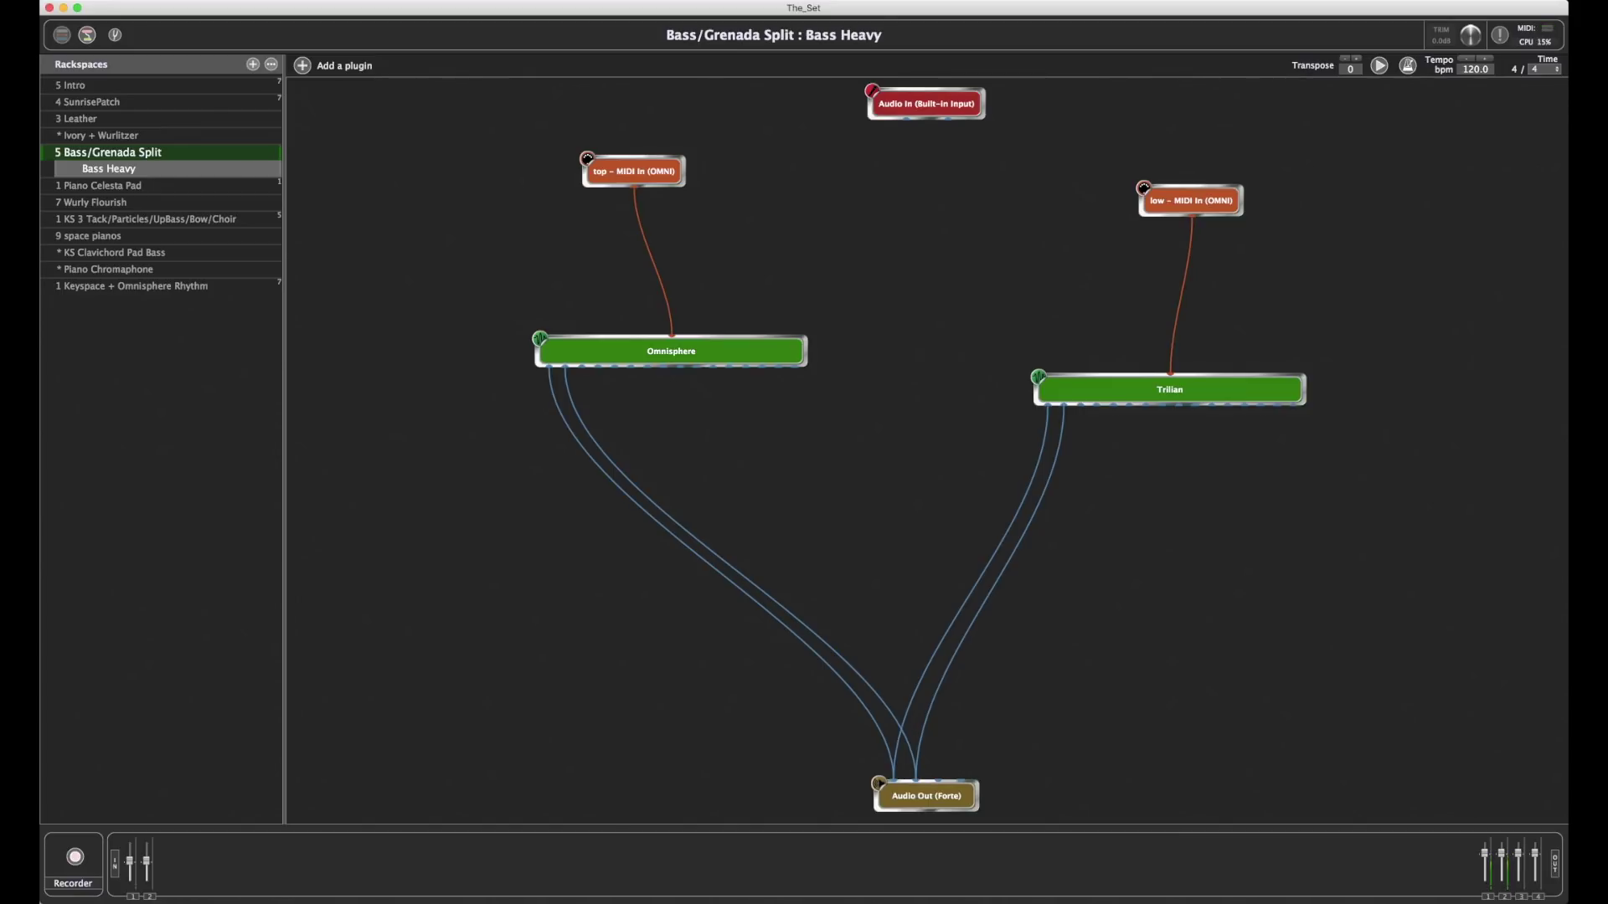
# Step: Go through The_Set's rackspaces in order from Intro to KS 3 Tack/Particles/UpBass/Bow/Choir, examining each one's wiring and CPU load
pyautogui.click(99, 102)
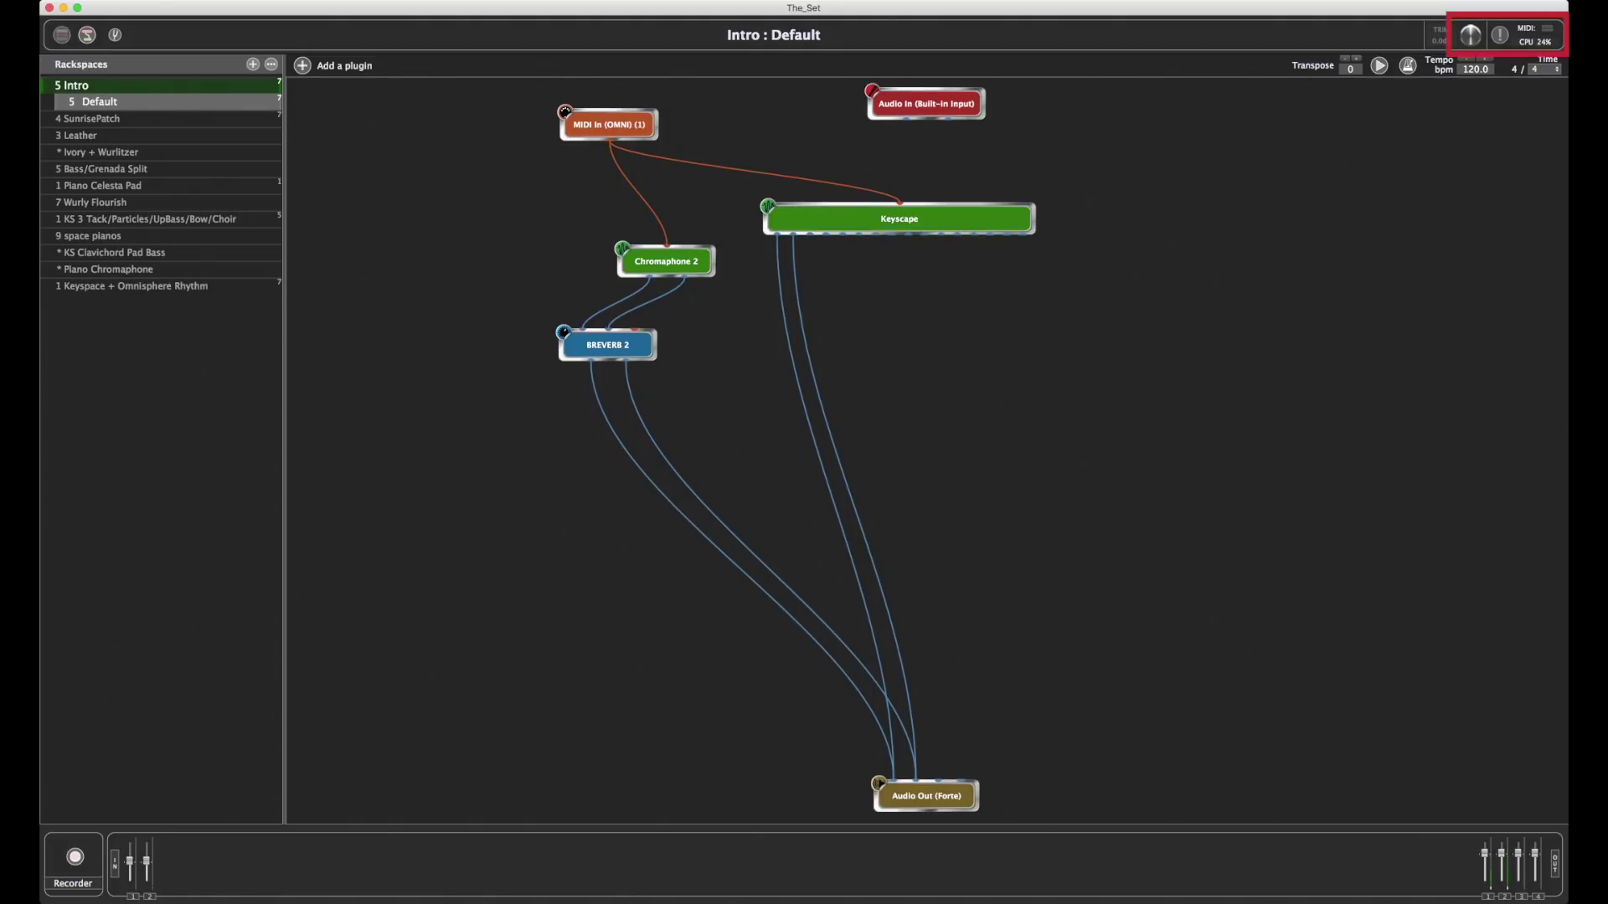
pyautogui.click(92, 118)
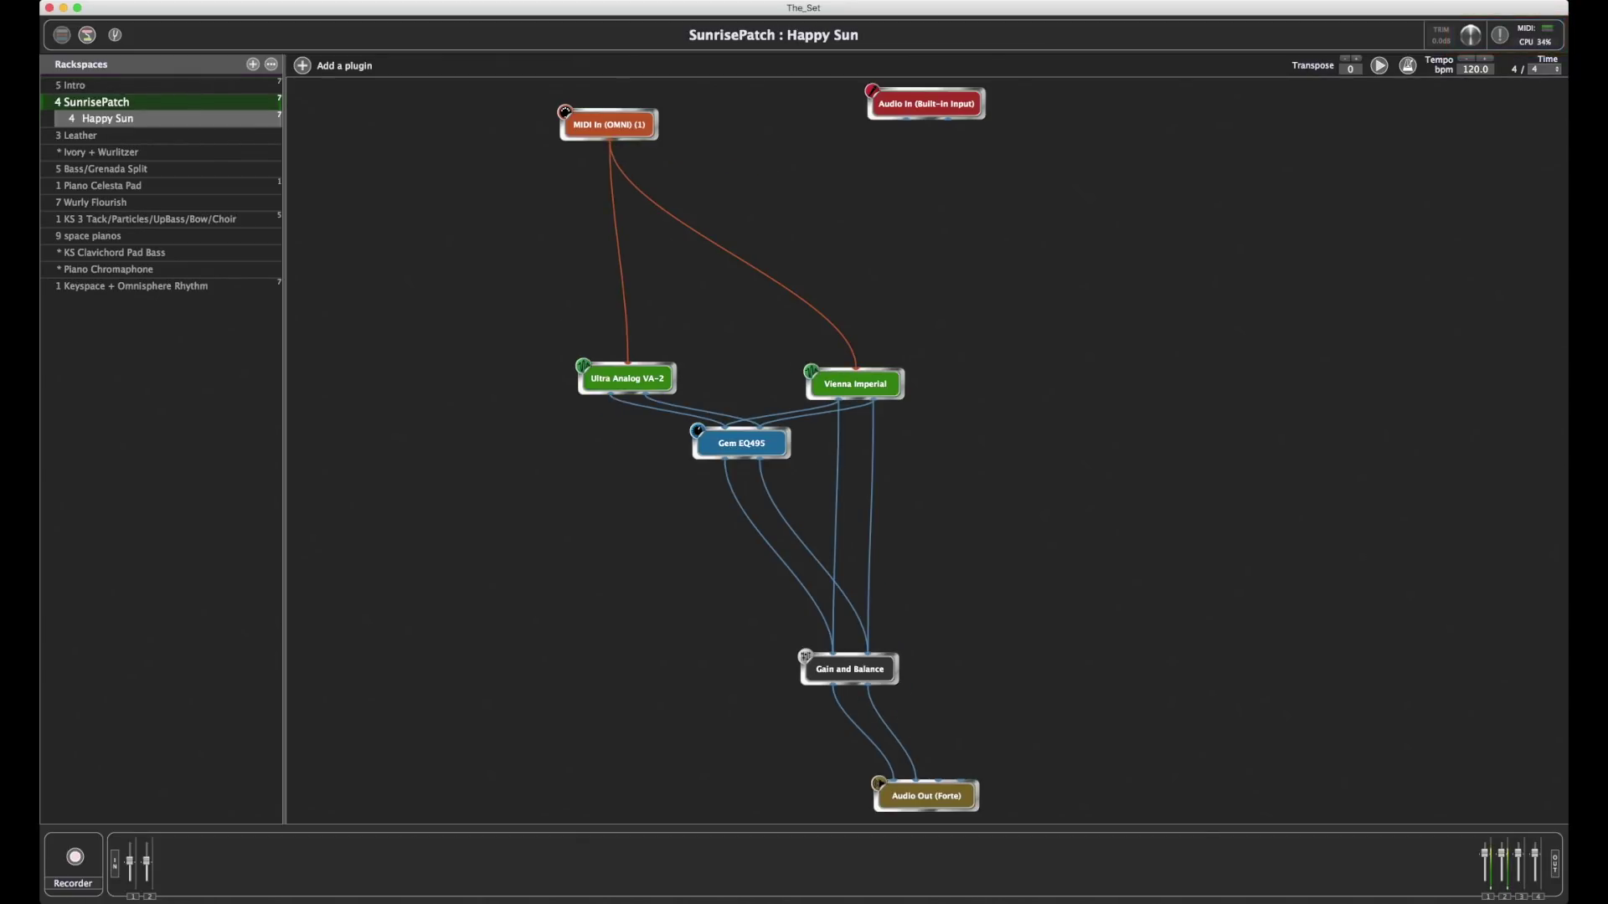
pyautogui.click(80, 135)
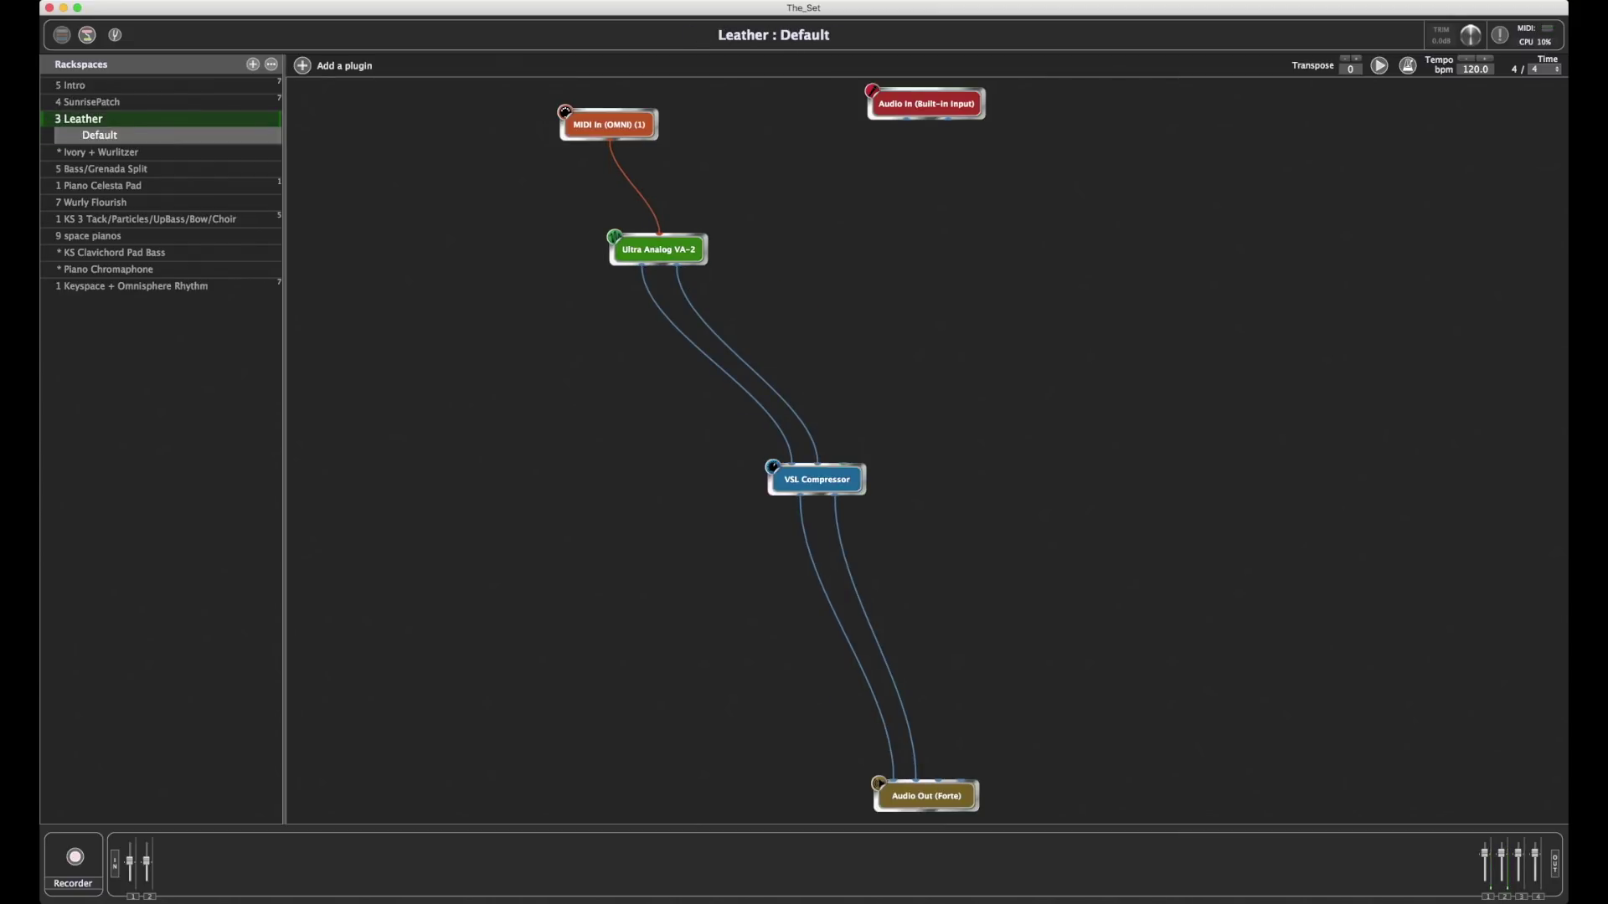
pyautogui.click(96, 151)
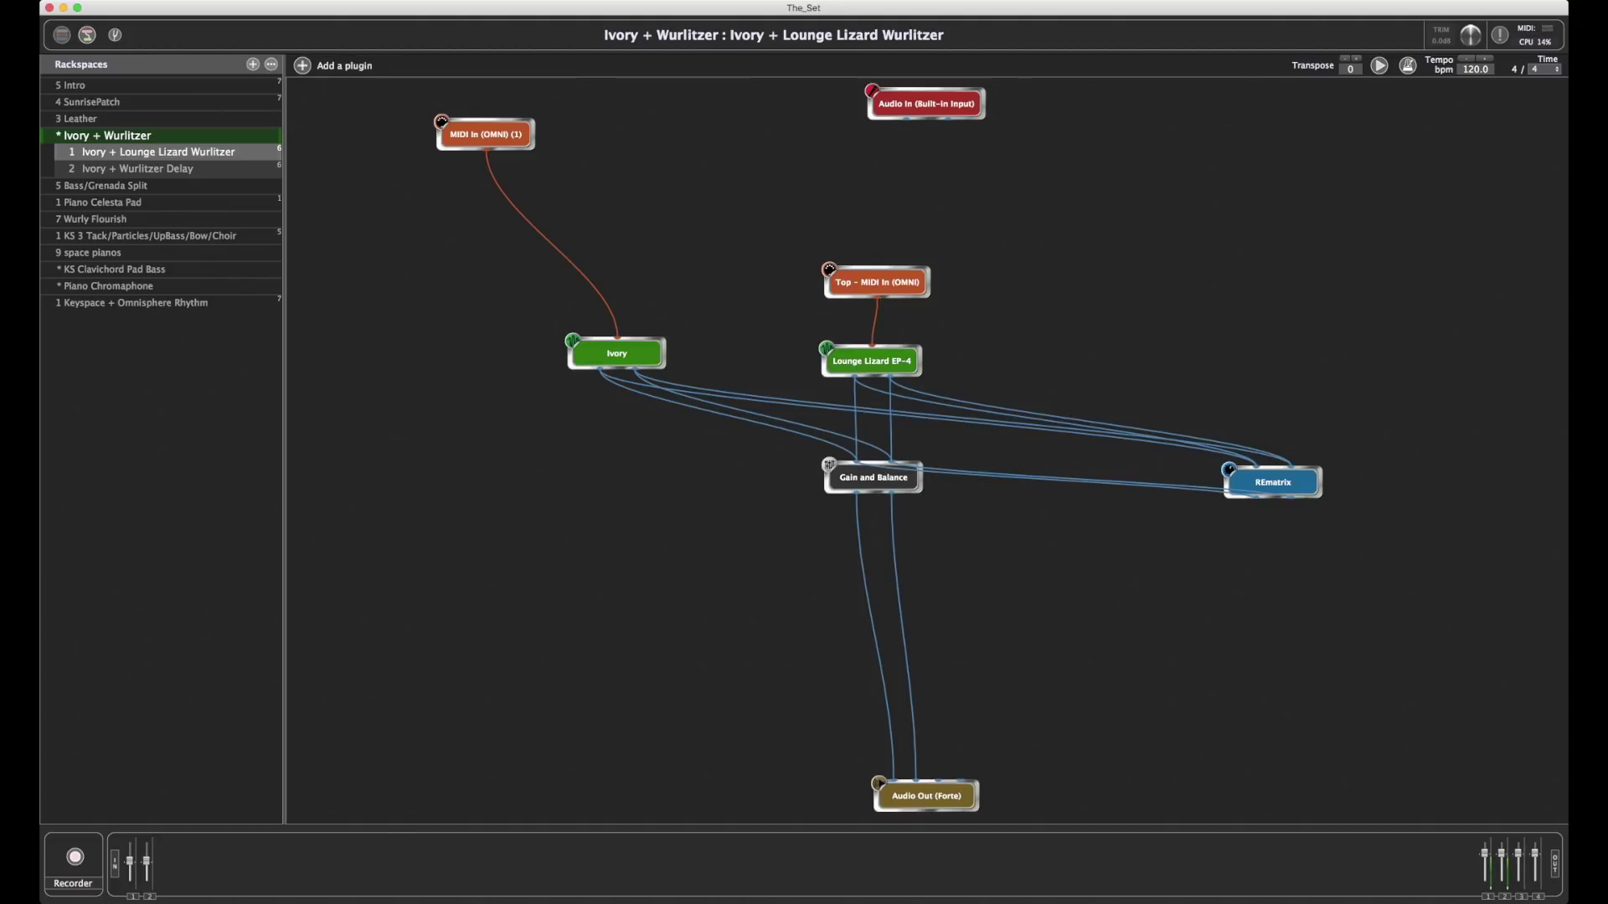
pyautogui.click(138, 169)
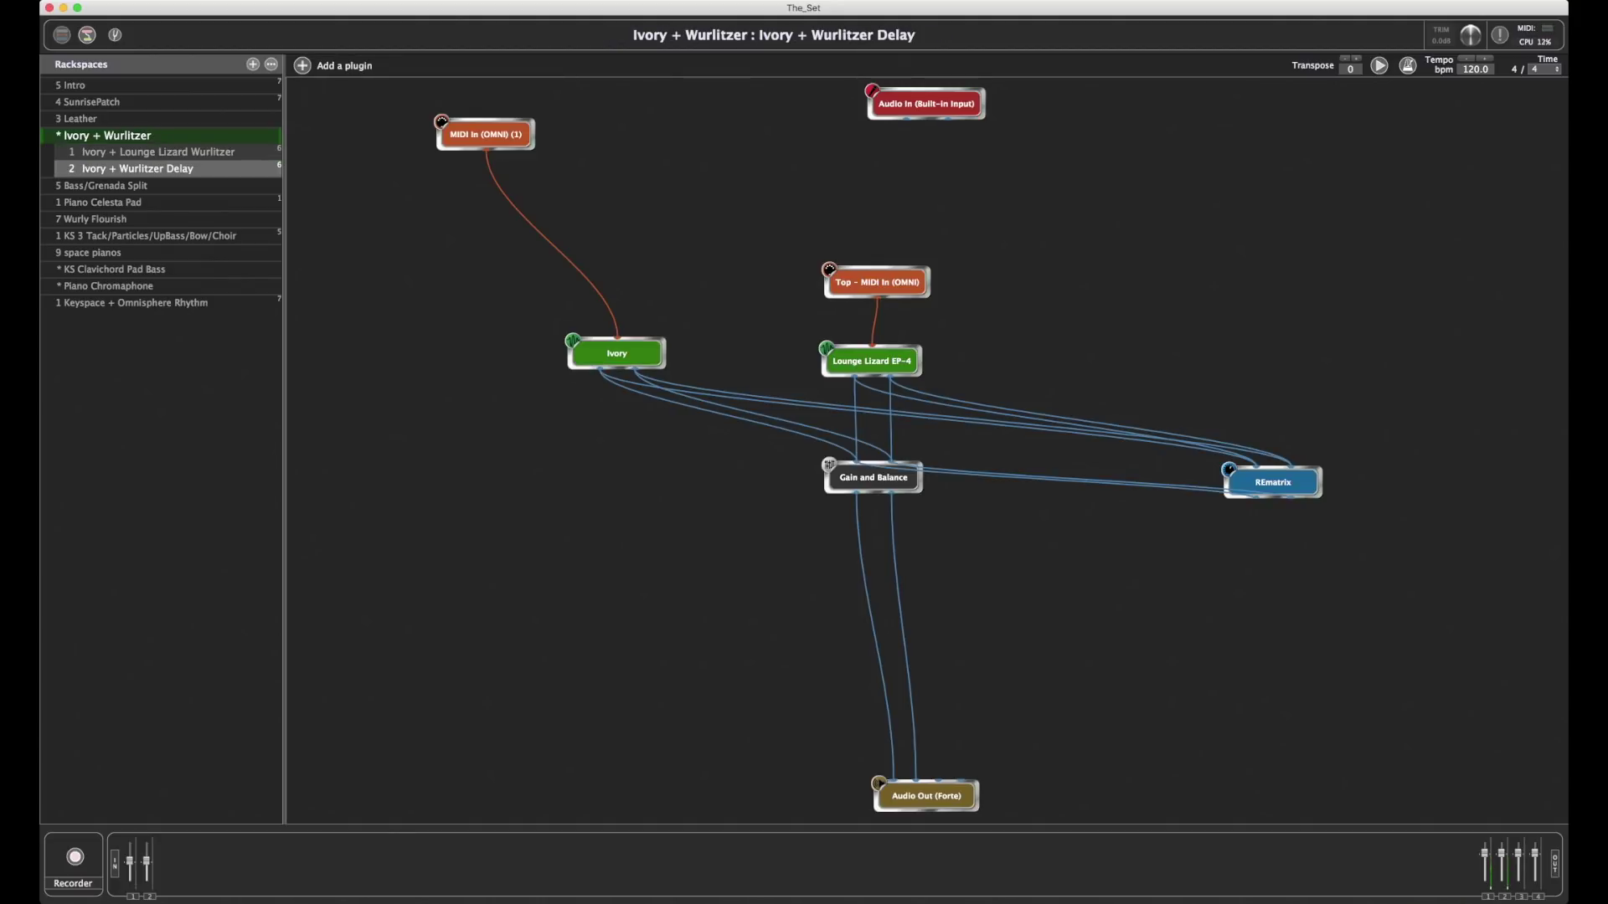
pyautogui.click(105, 185)
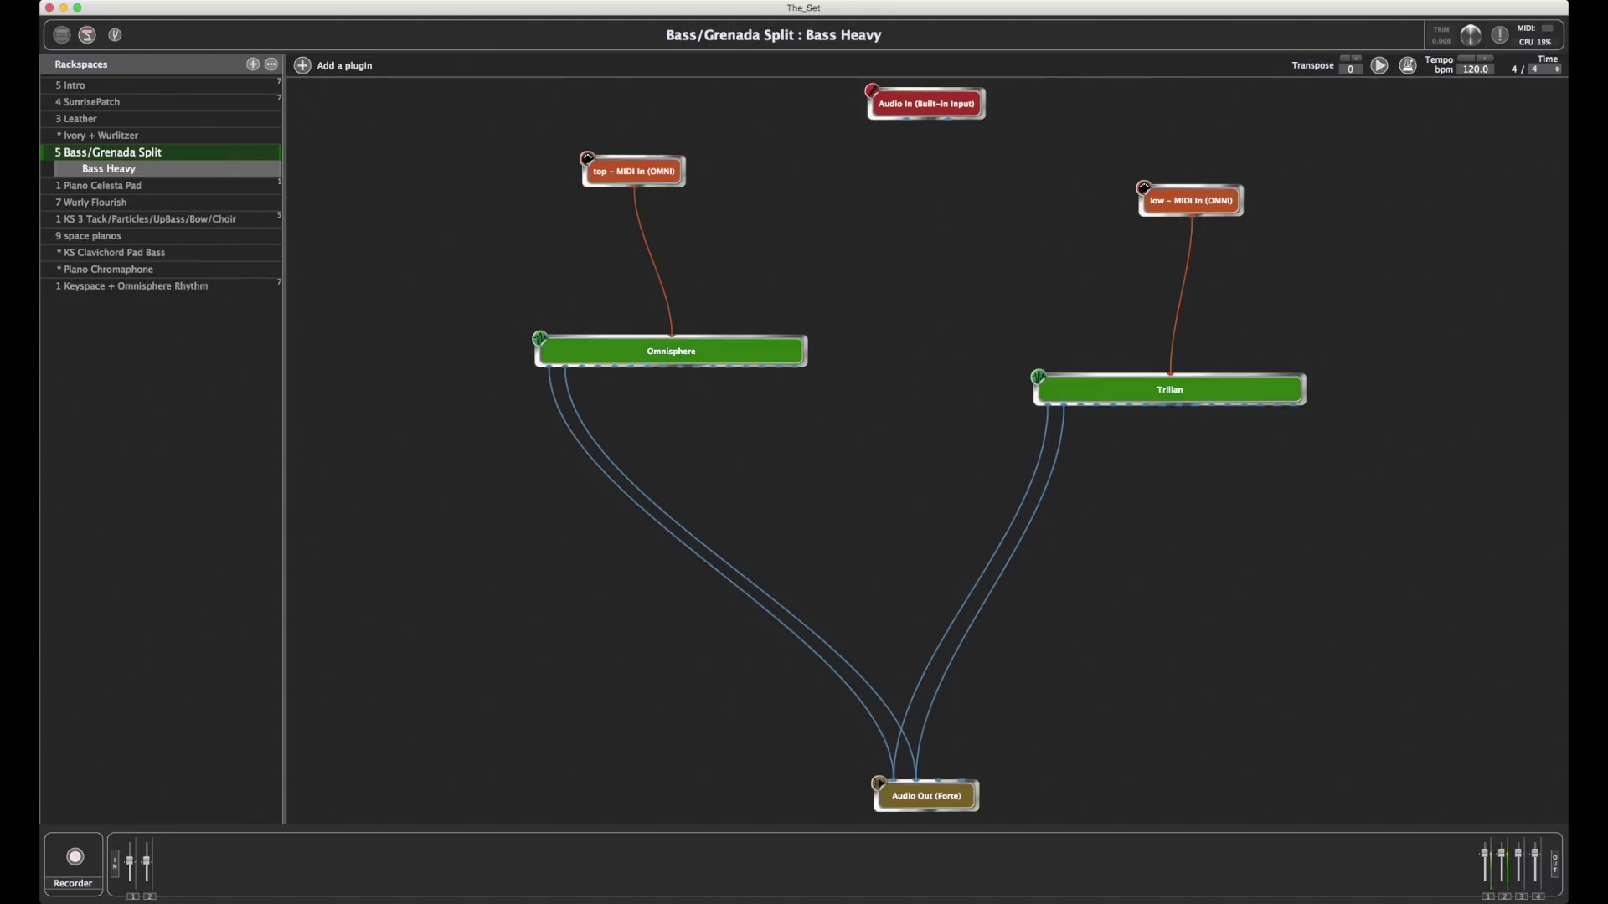
pyautogui.click(109, 169)
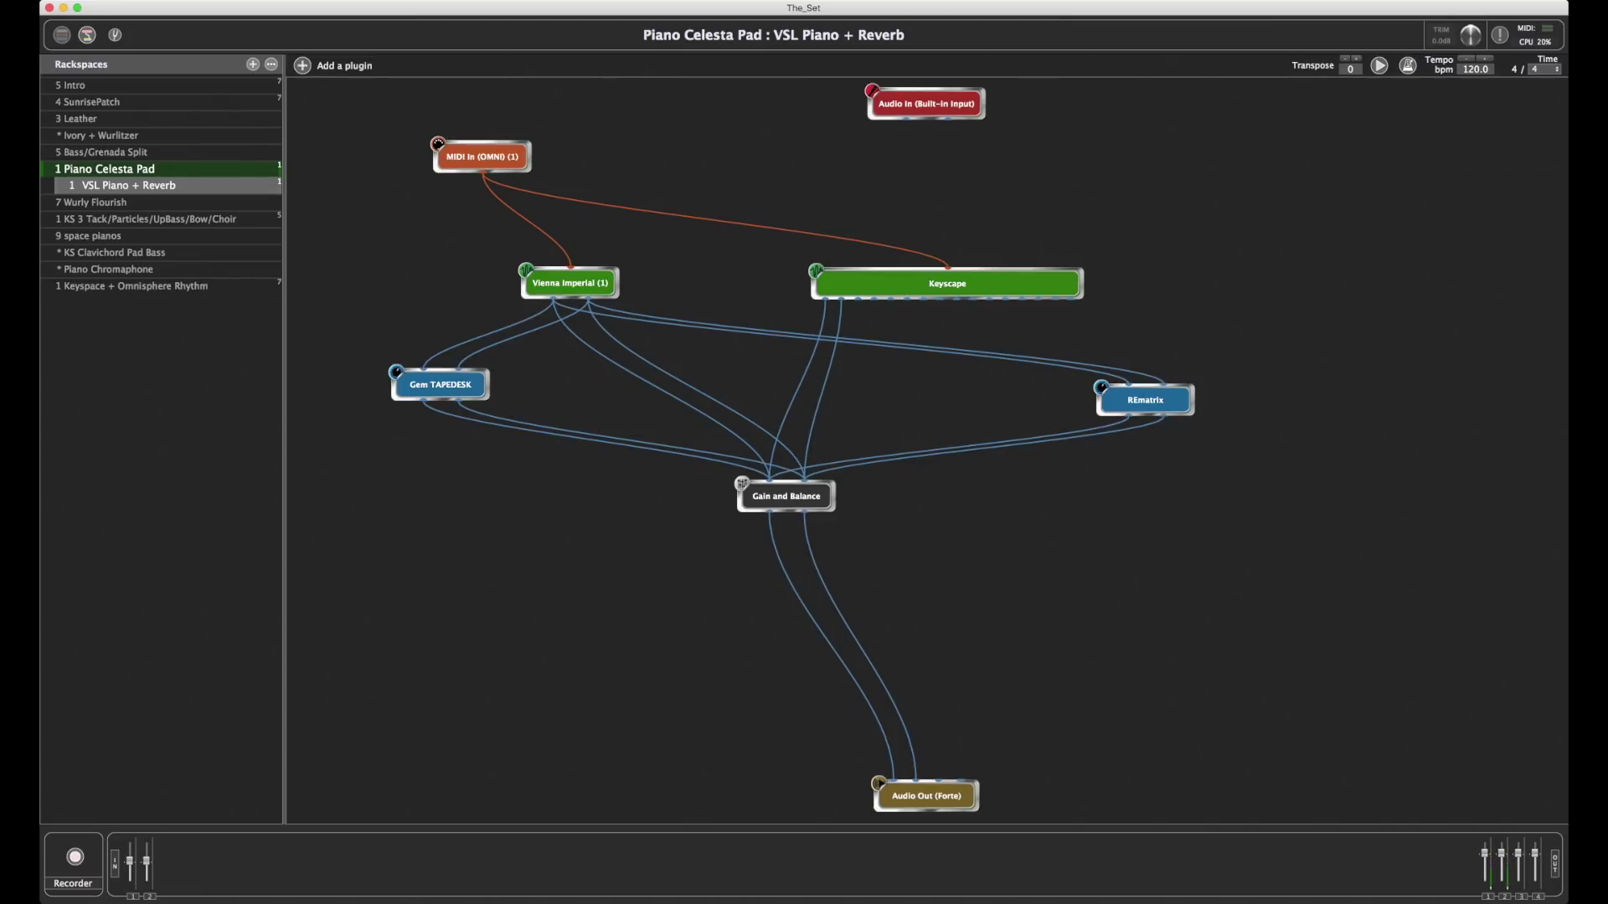
pyautogui.click(95, 202)
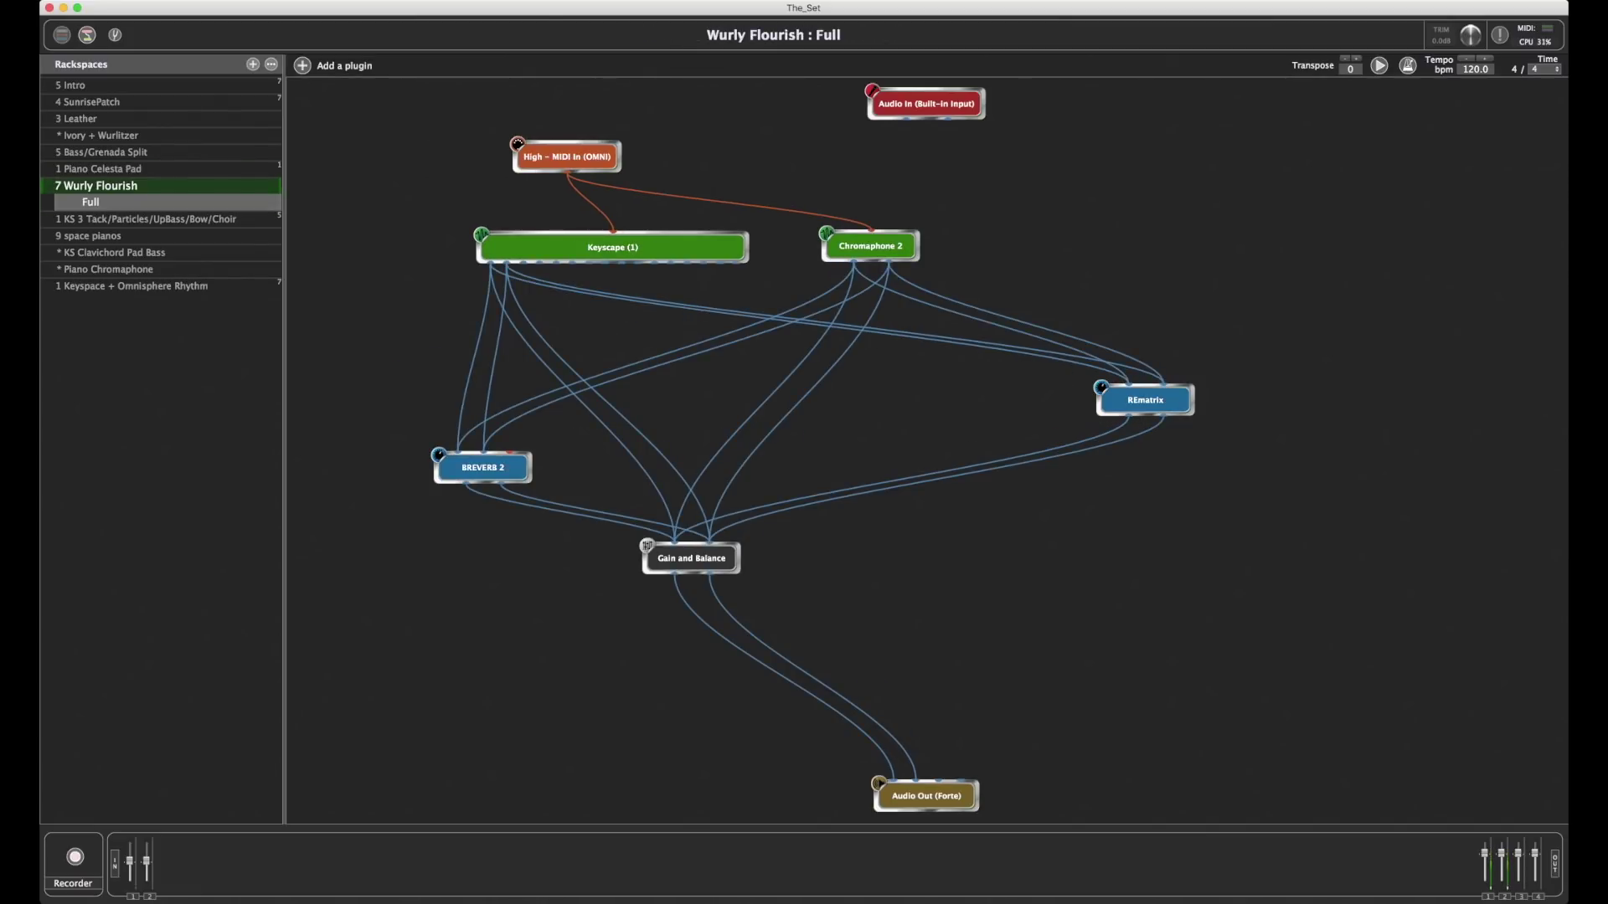
pyautogui.click(143, 219)
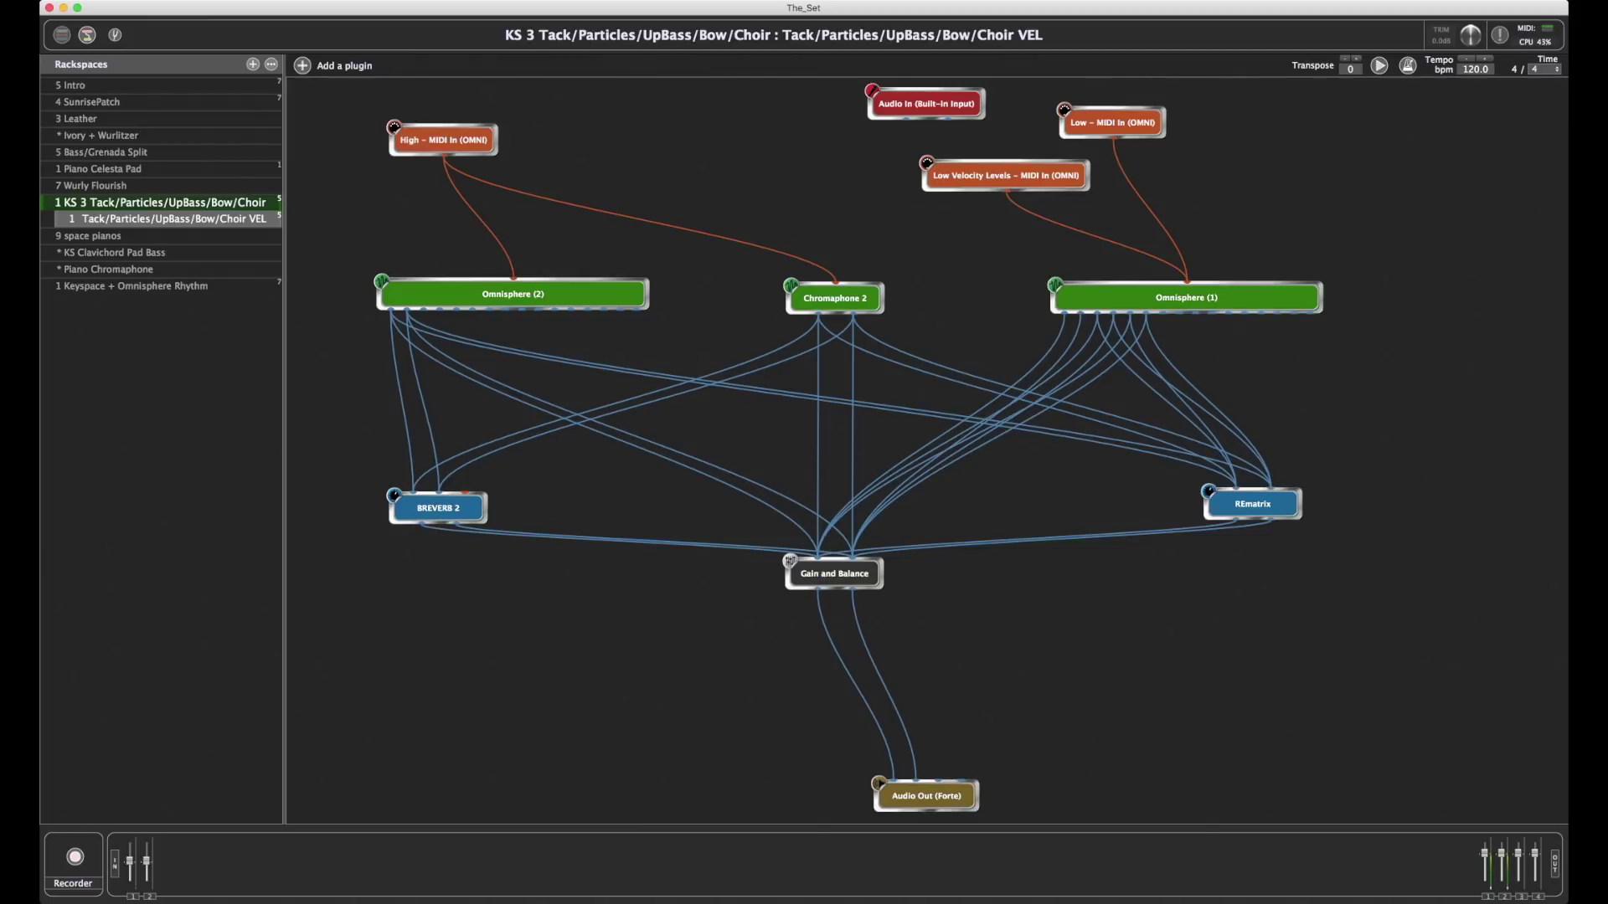